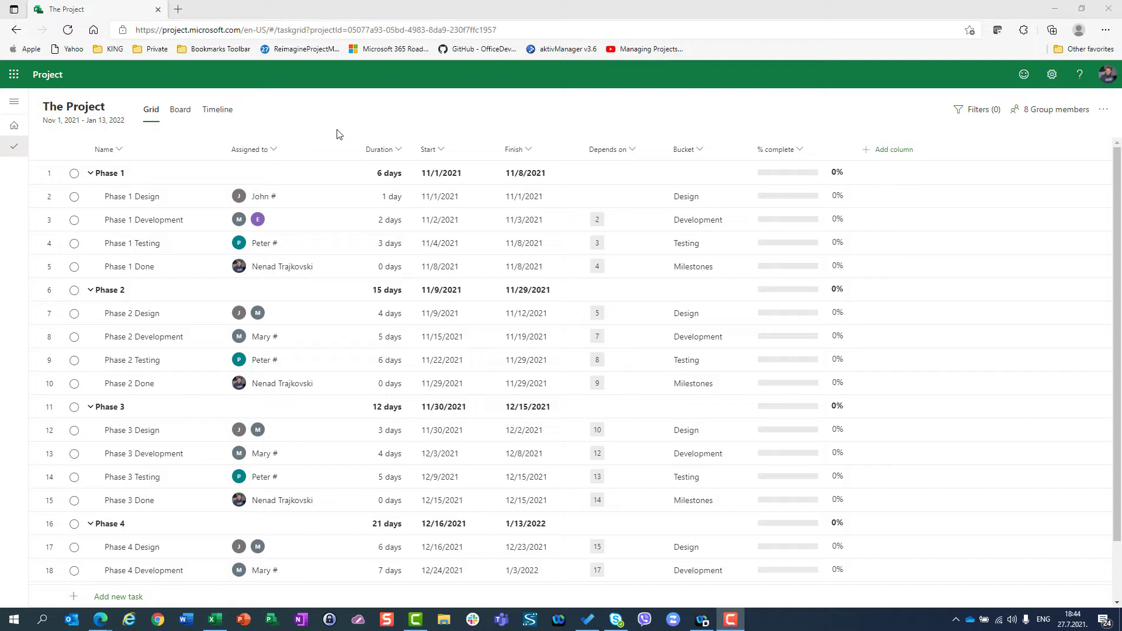
Select Phase 1 Design, then show tasks as Board cards in Design, Development, Testing and Milestones buckets
left_click(157, 206)
left_click(183, 112)
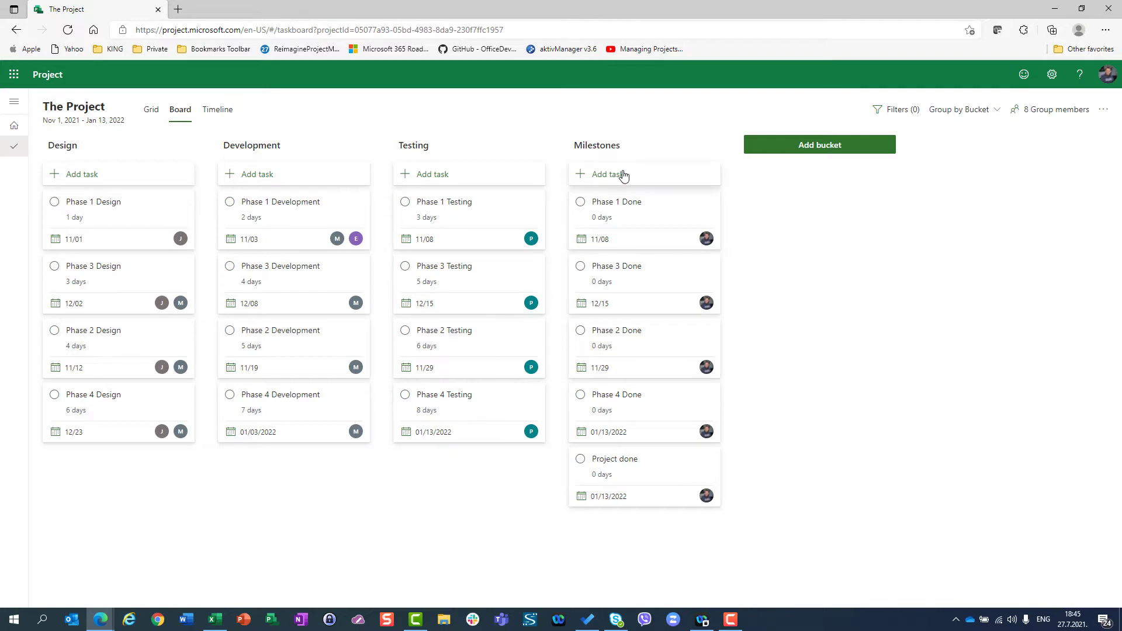
In the Timeline, scroll to Phase 1 and pan right across the phase bars
left_click(218, 114)
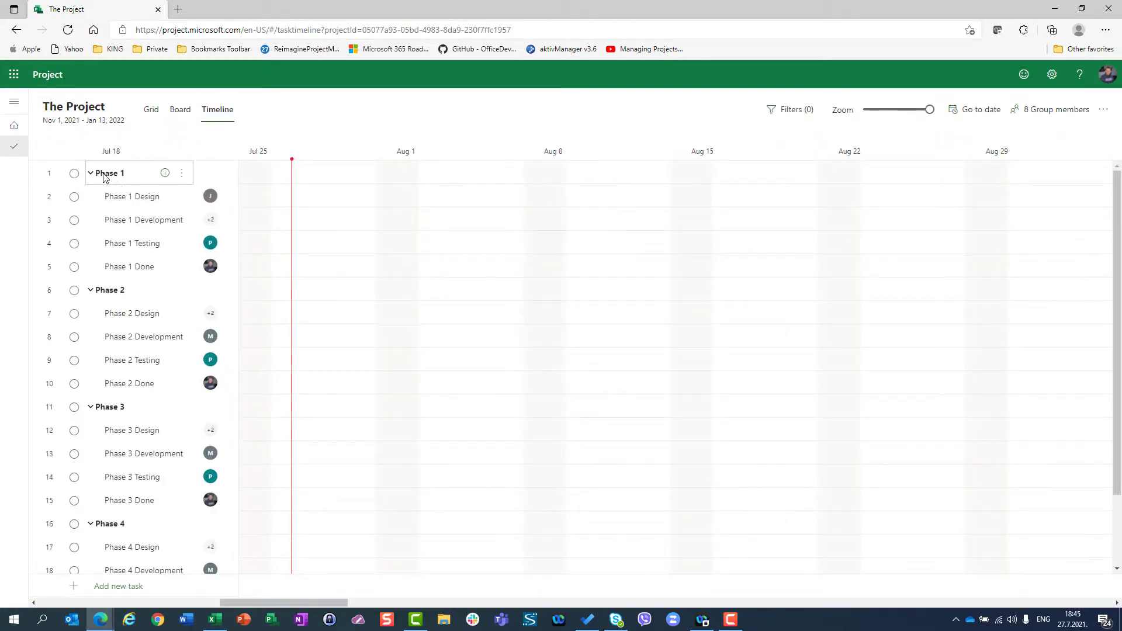
right_click(107, 175)
left_click(257, 174)
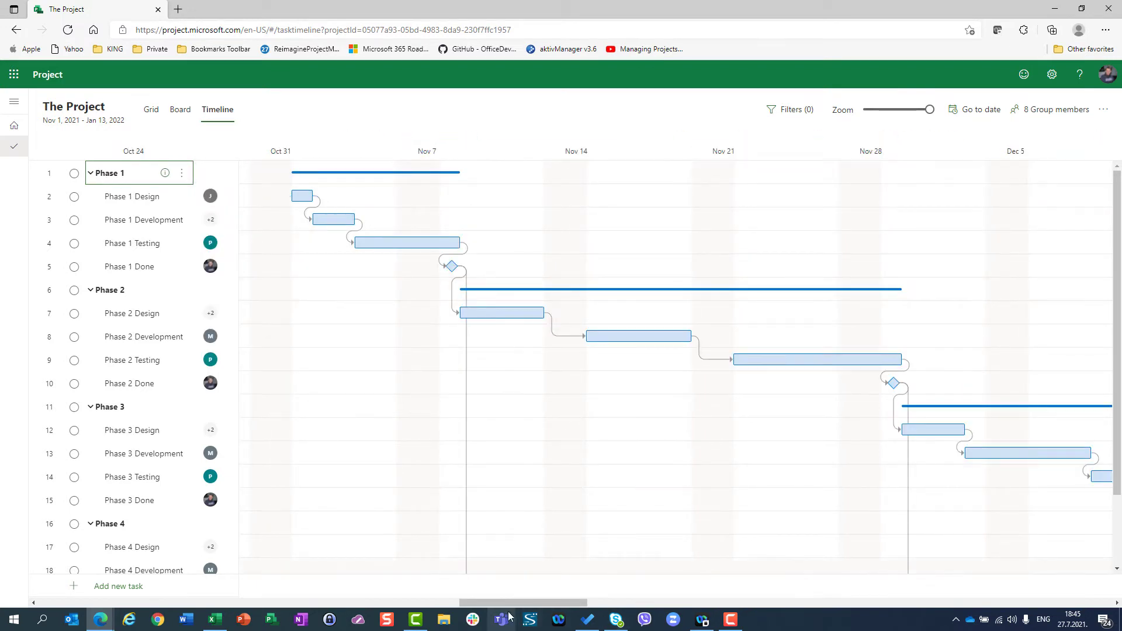
left_click_drag(515, 602, 597, 615)
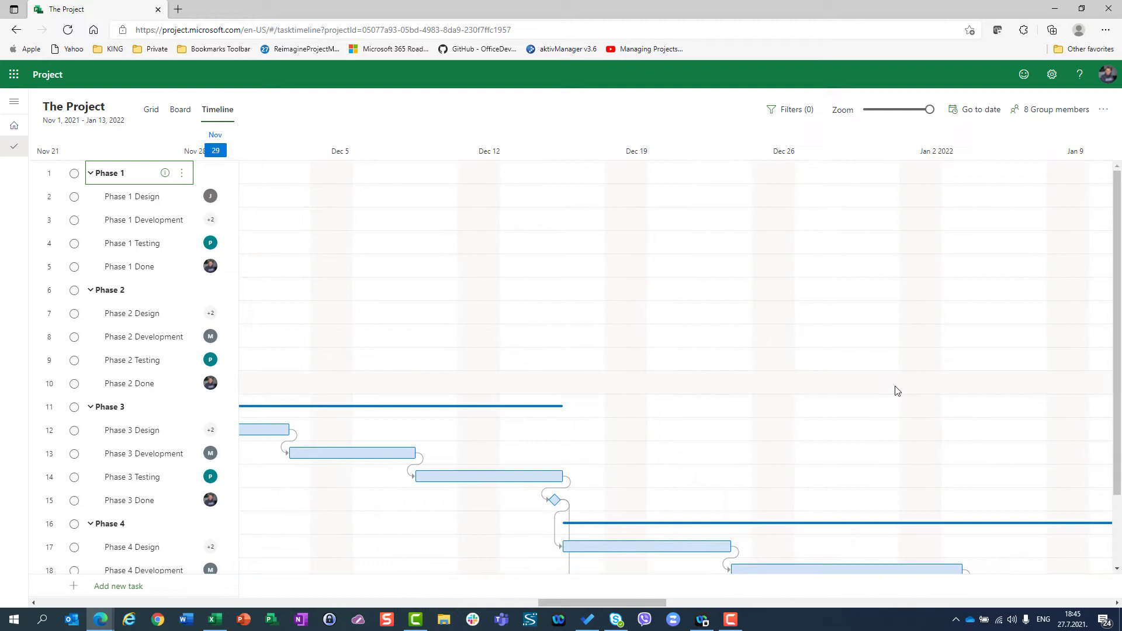
scroll(895, 388, "down", 2)
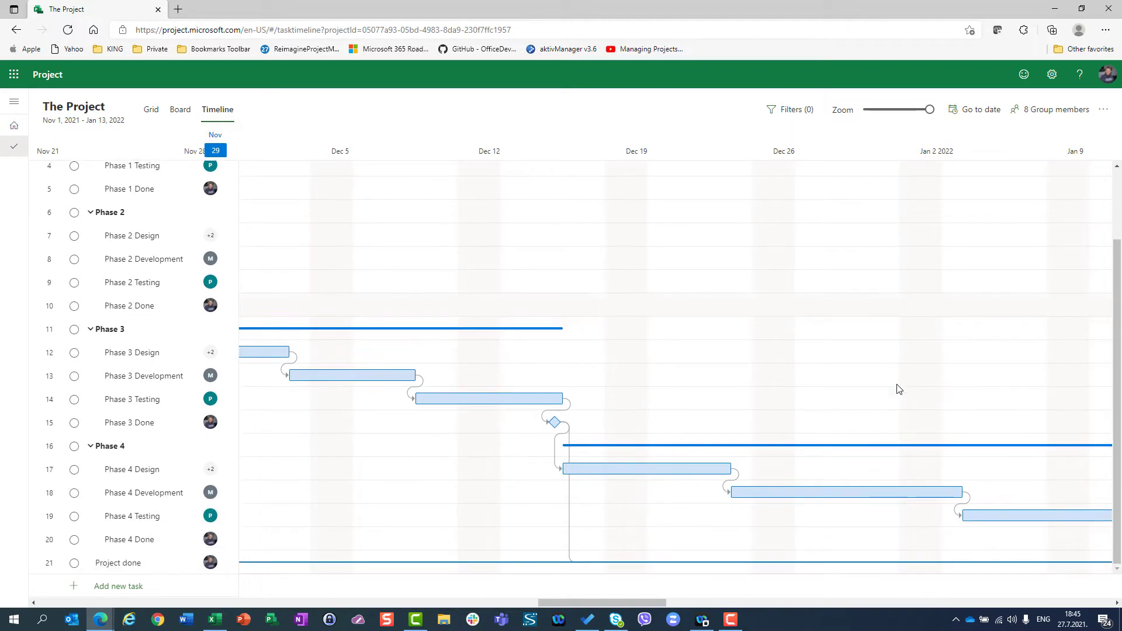
Return to the Grid and scroll through the Phase 1–4 summary tasks
left_click(152, 117)
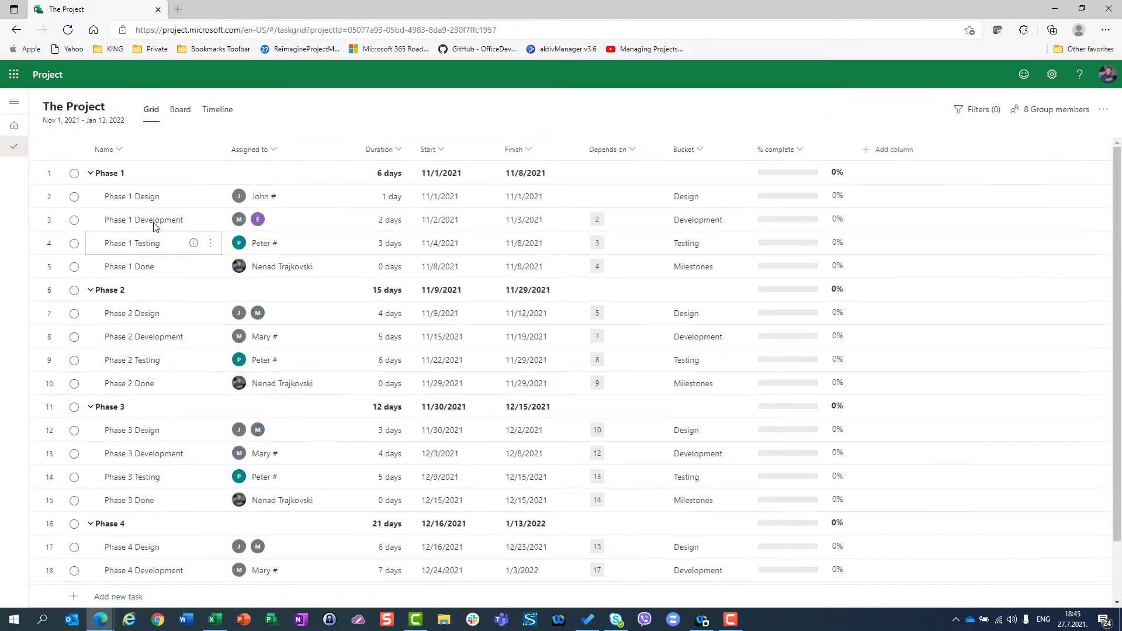
scroll(156, 227, "down", 1)
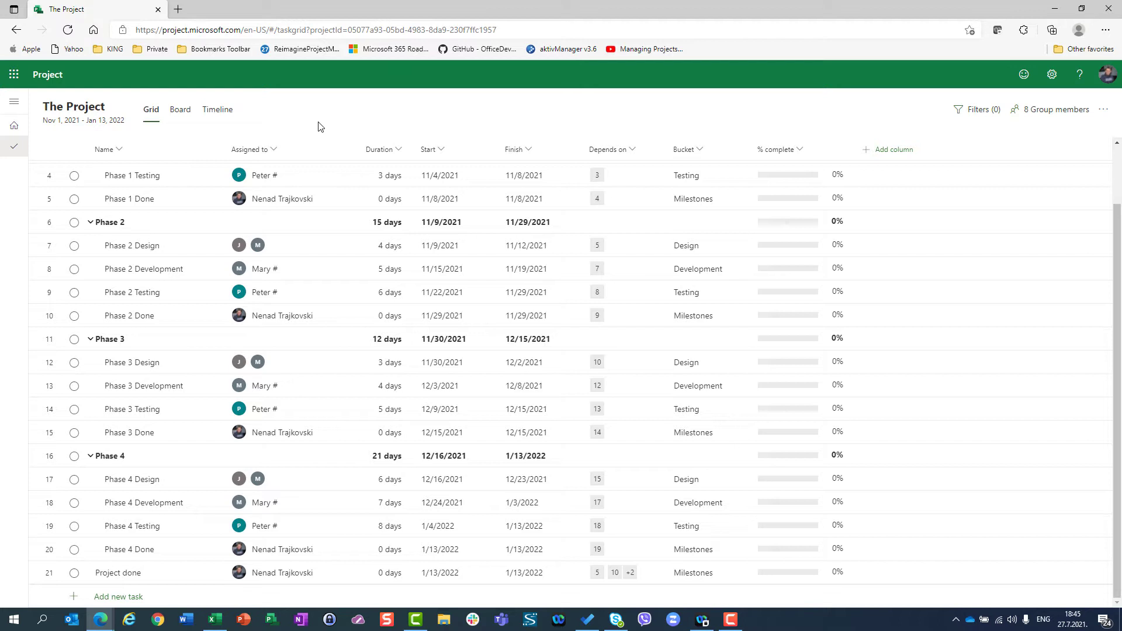
scroll(1020, 252, "up", 2)
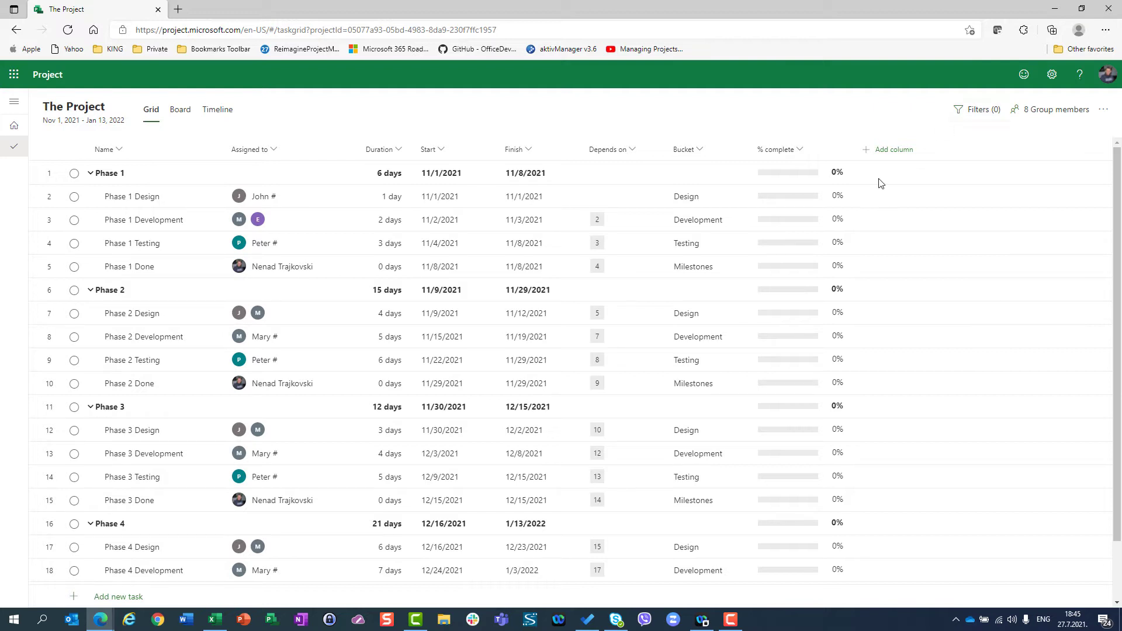
Set Phase 1 Design, Development, Testing and Done to 100% complete
mouse_move(770, 201)
left_click(771, 200)
type("100")
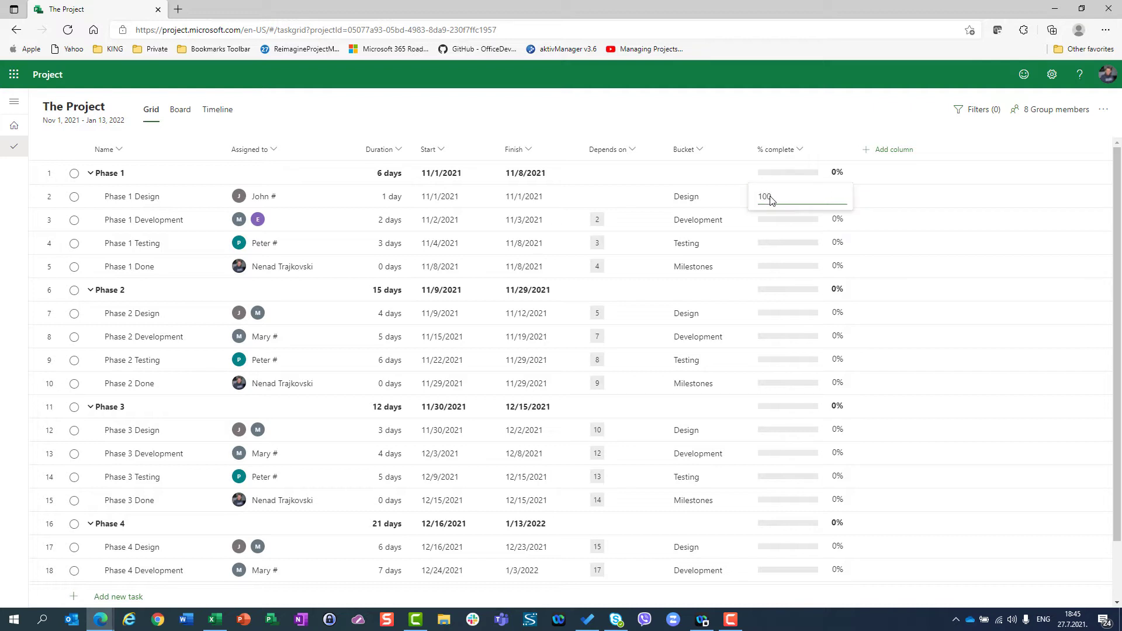
key("Return")
type("100")
key("Return")
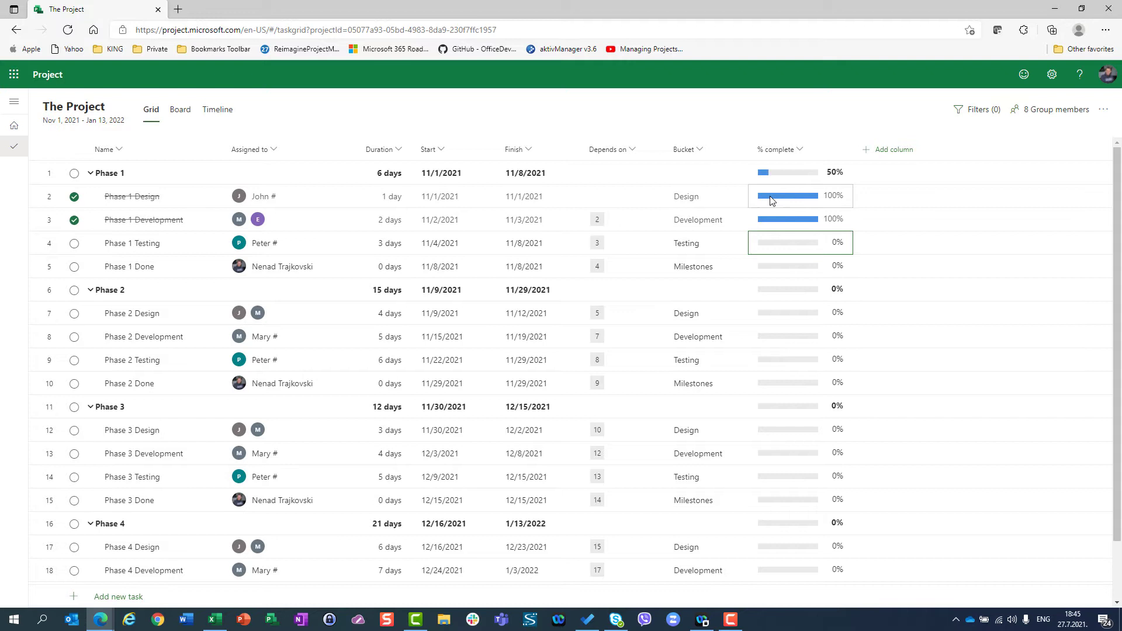
type("100")
key("Return")
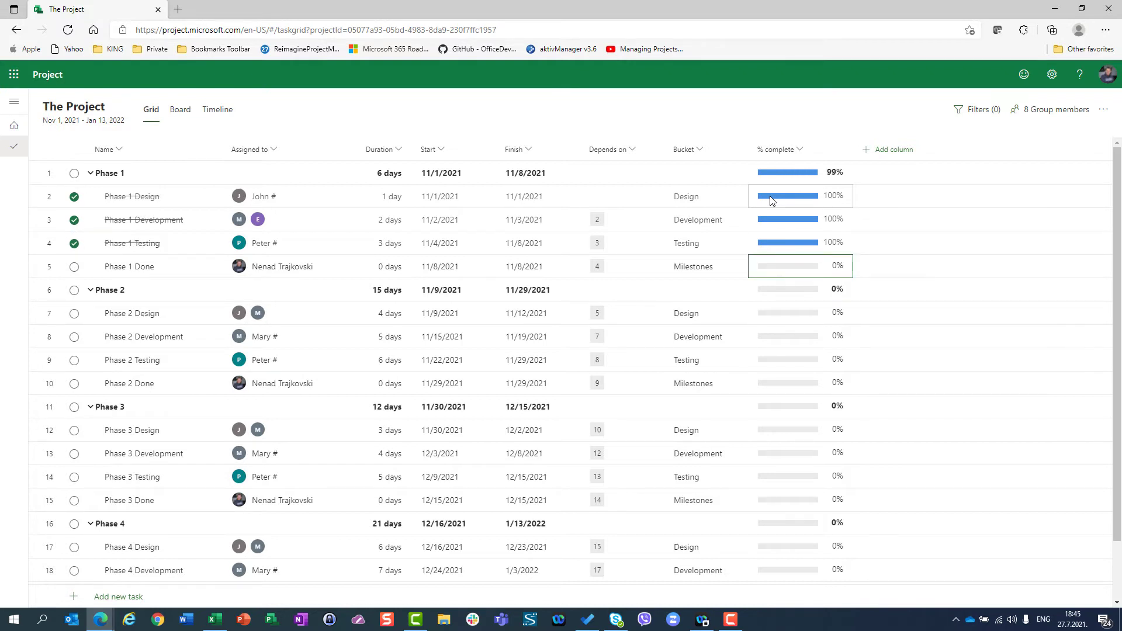
type("100")
key("Return")
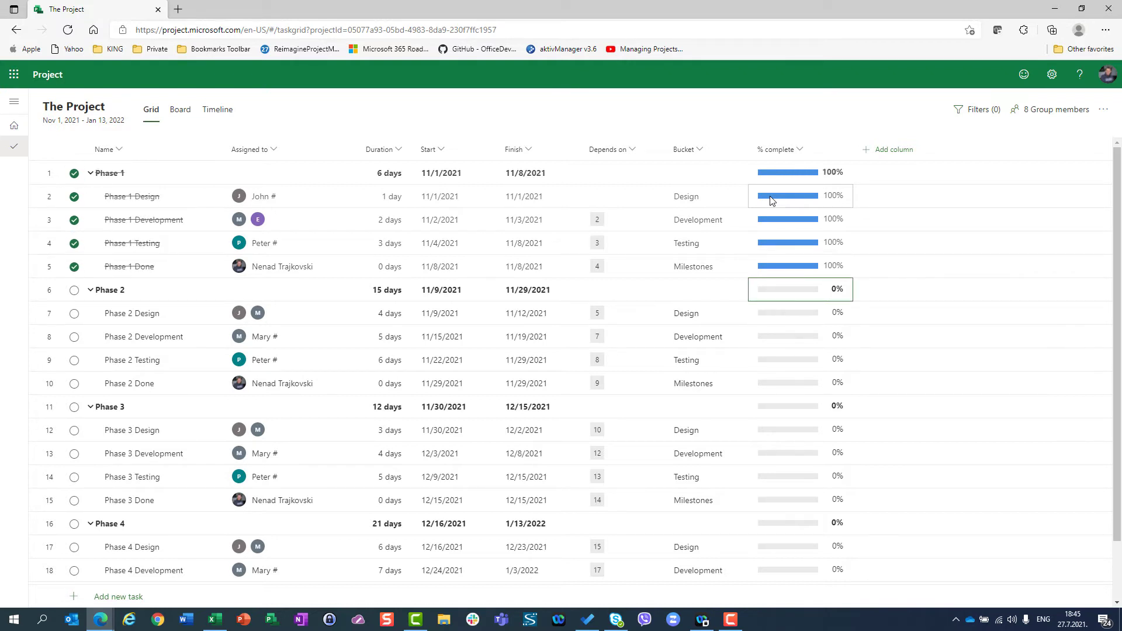
Set Phase 2 Design, Development and Testing to 50% complete
key("Down")
type("50")
key("Return")
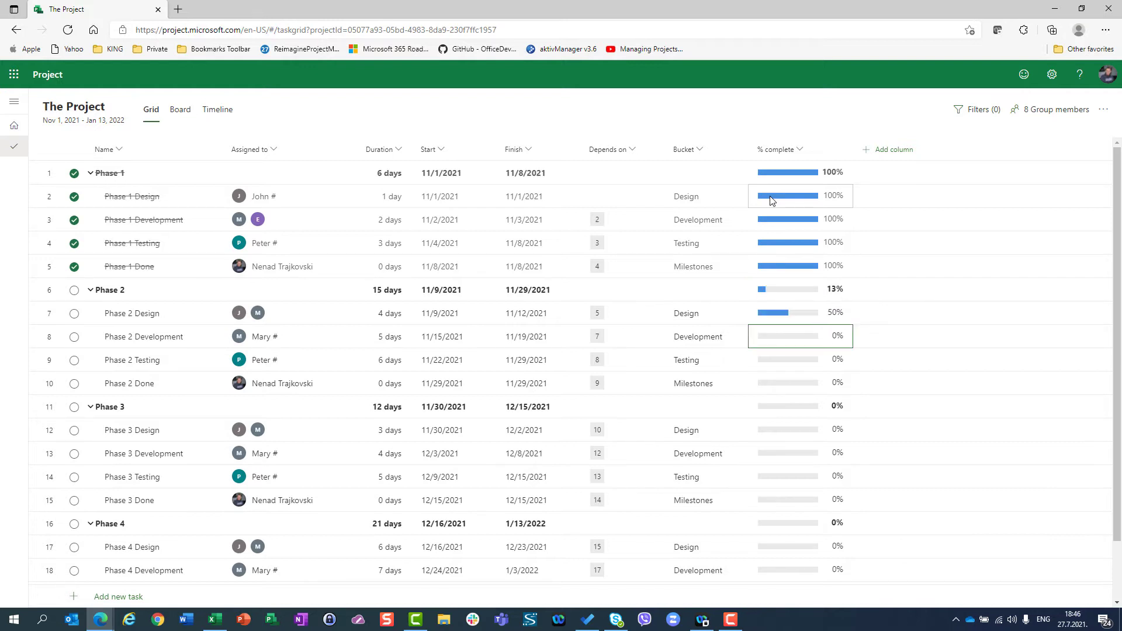
type("50")
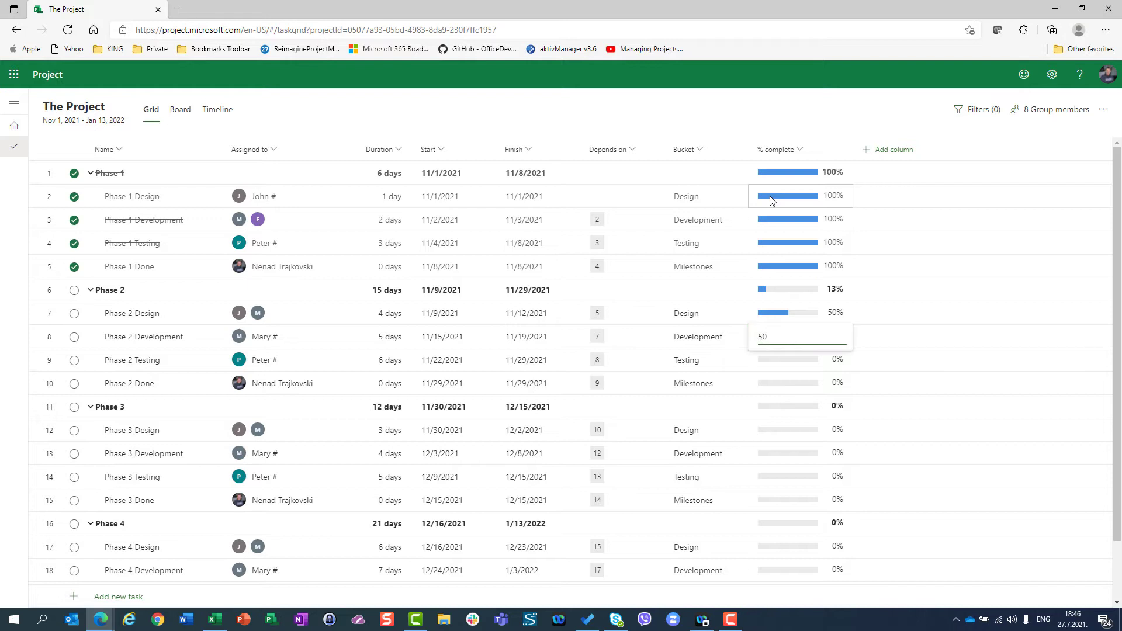
key("Return")
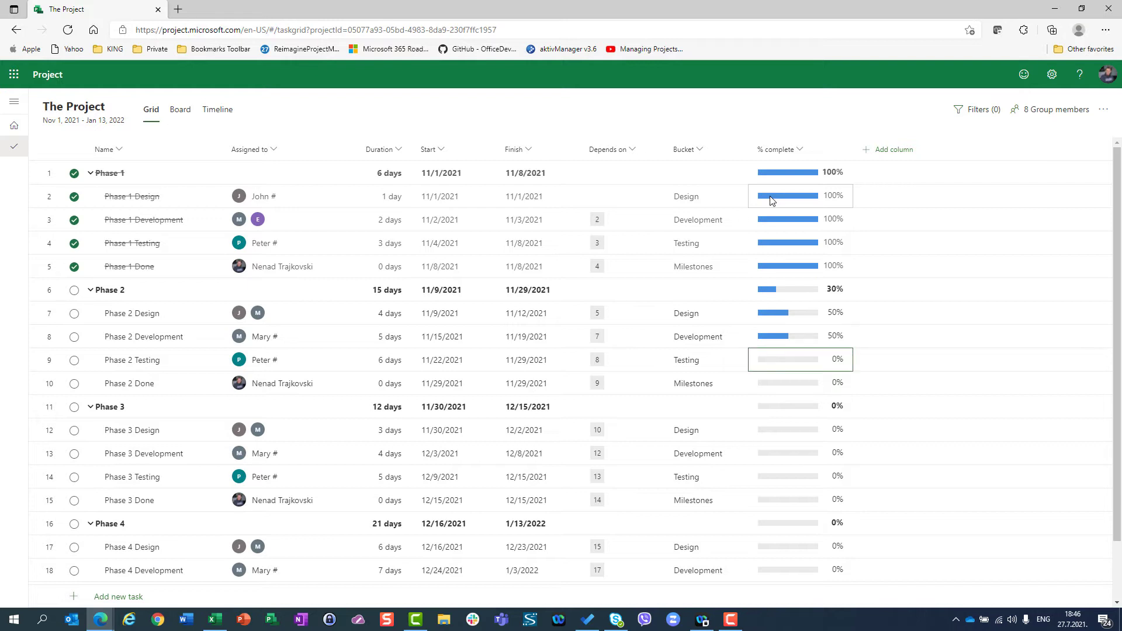
type("50")
key("Return")
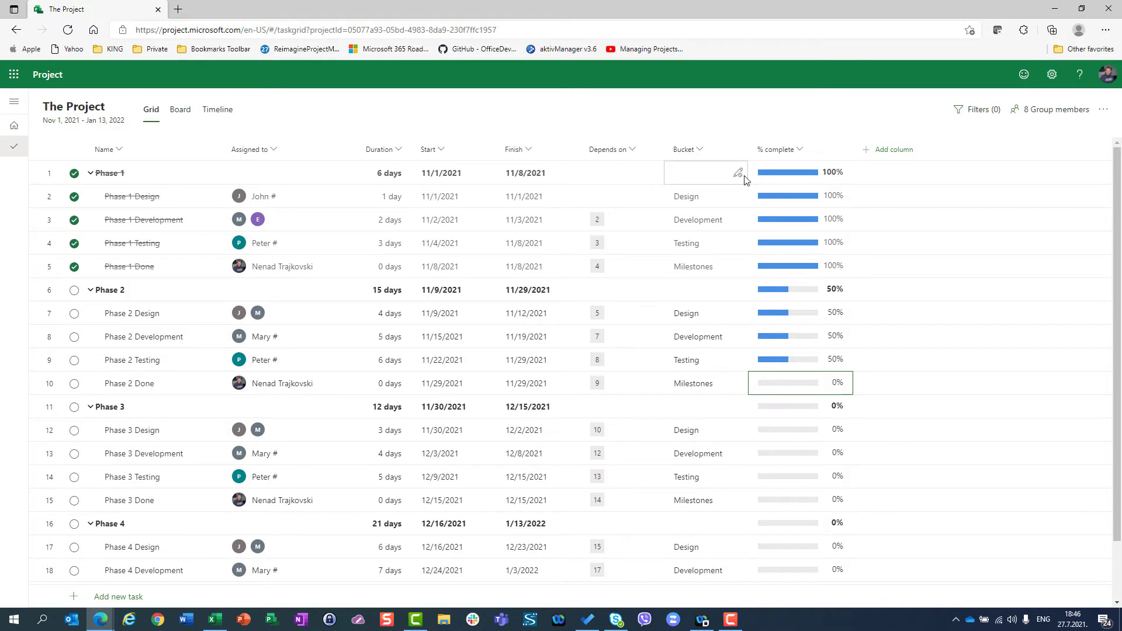
scroll(235, 284, "down", 1)
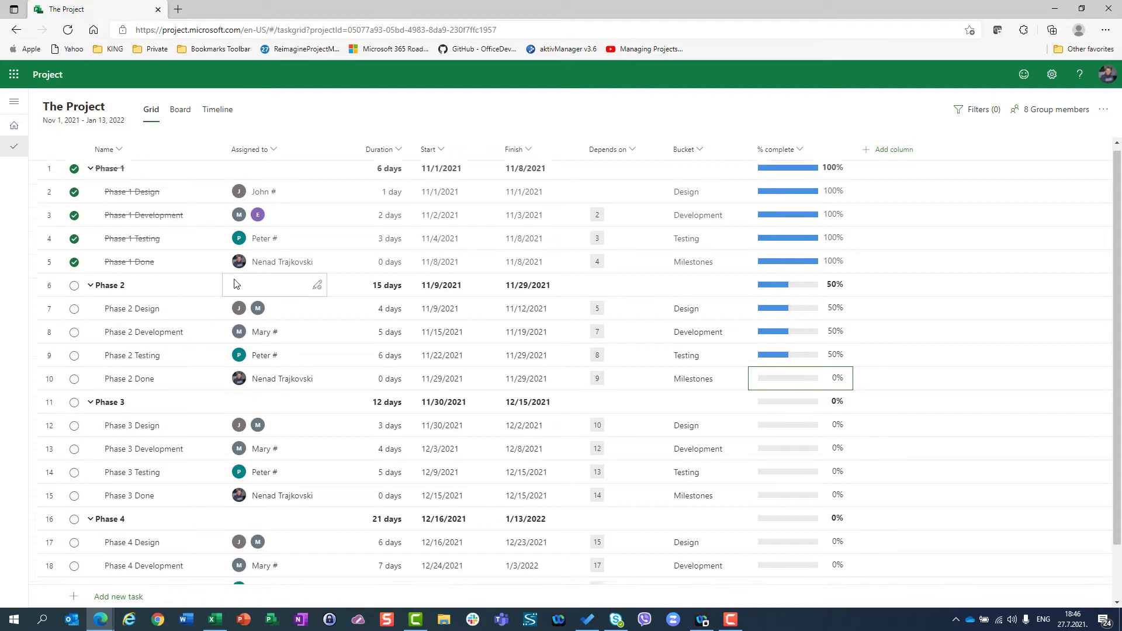
scroll(236, 284, "down", 1)
scroll(235, 284, "up", 1)
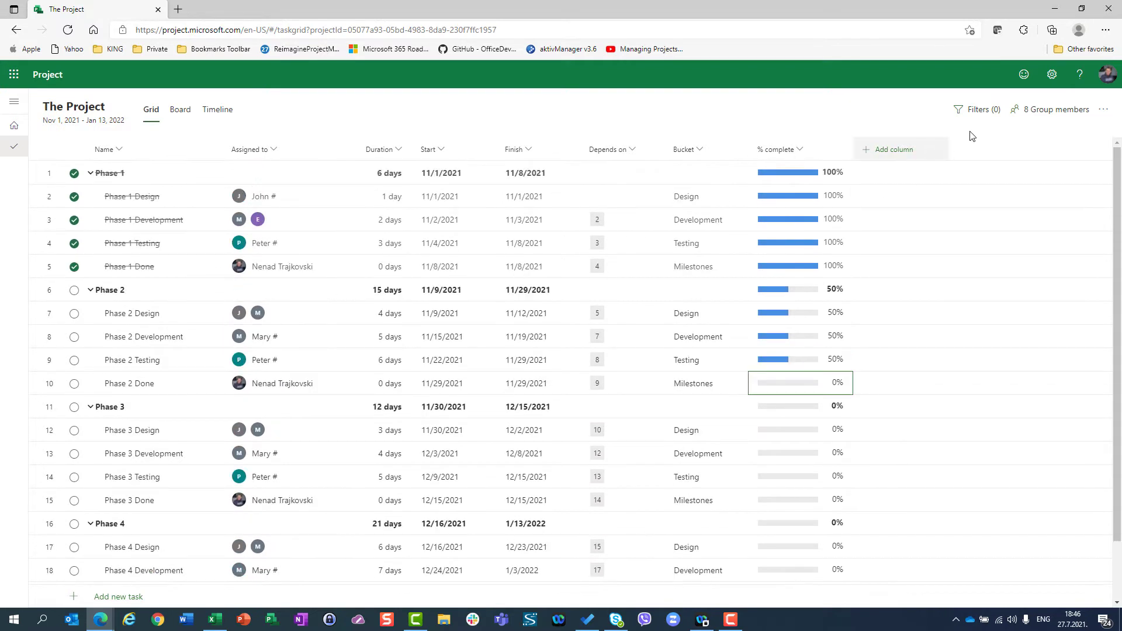
Try the keywords 'desi', 'done' and 'phase 14' before filtering by 'desig'
left_click(975, 114)
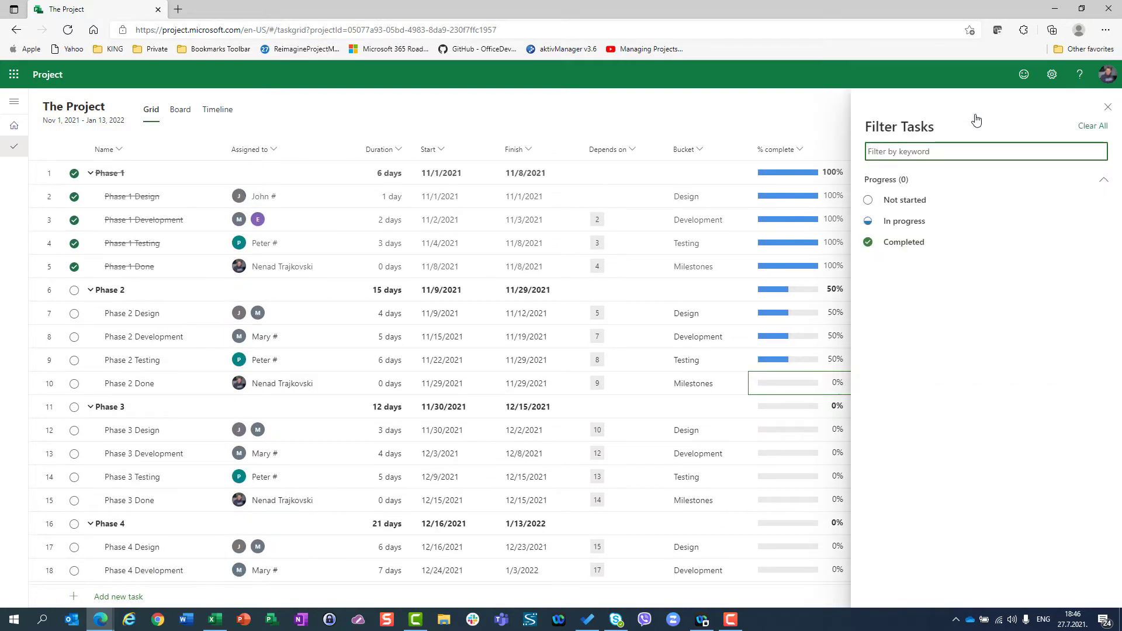
left_click(1107, 108)
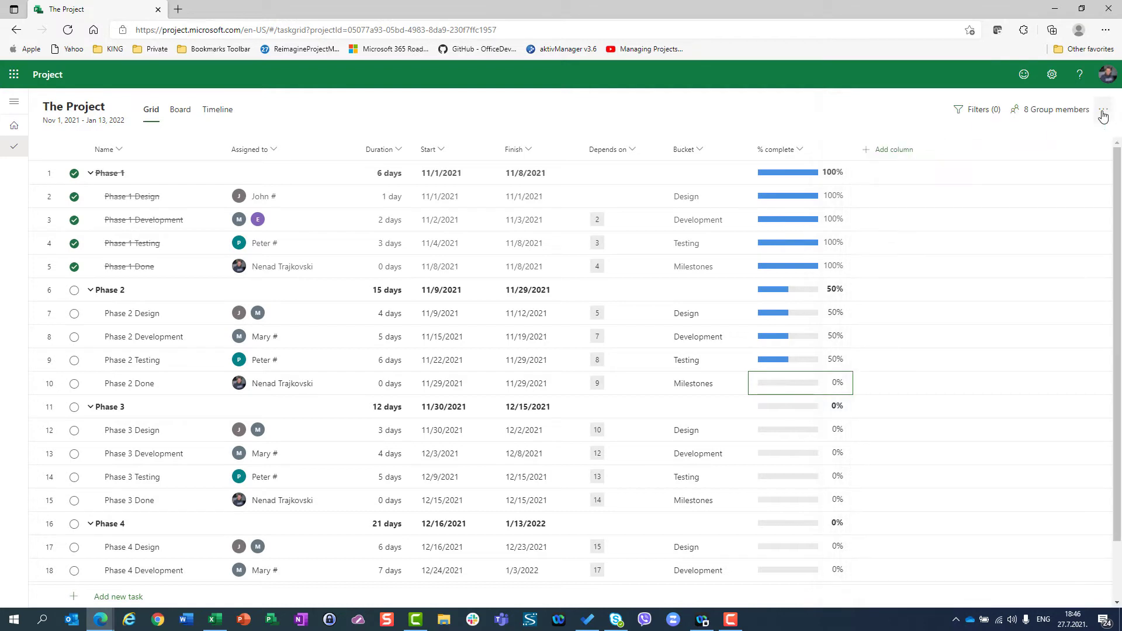
left_click(970, 110)
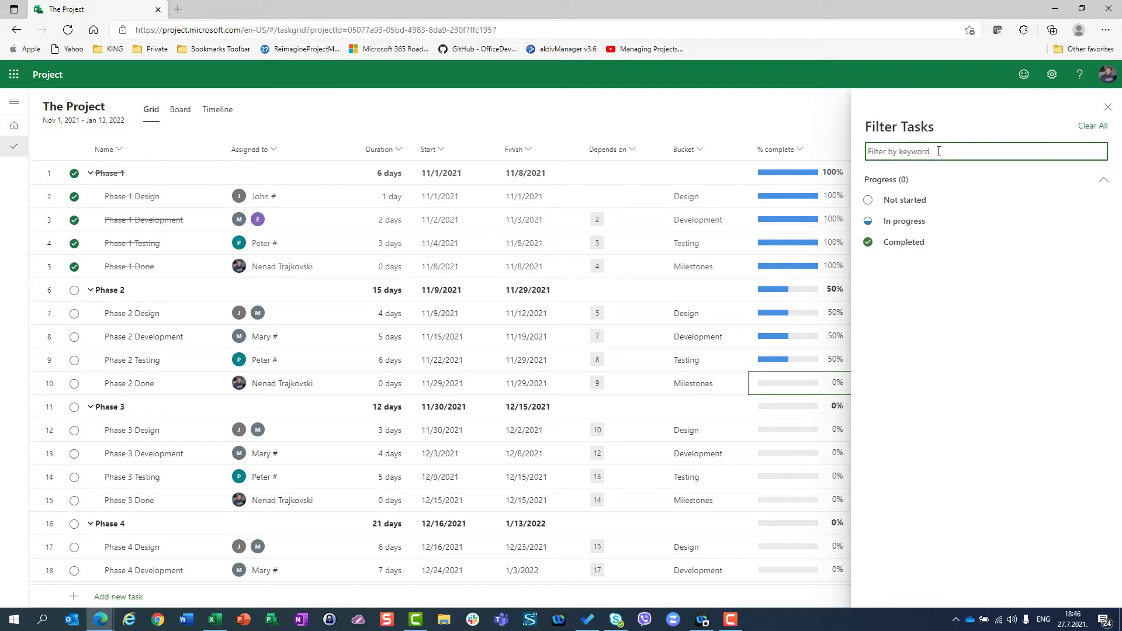
type("desi")
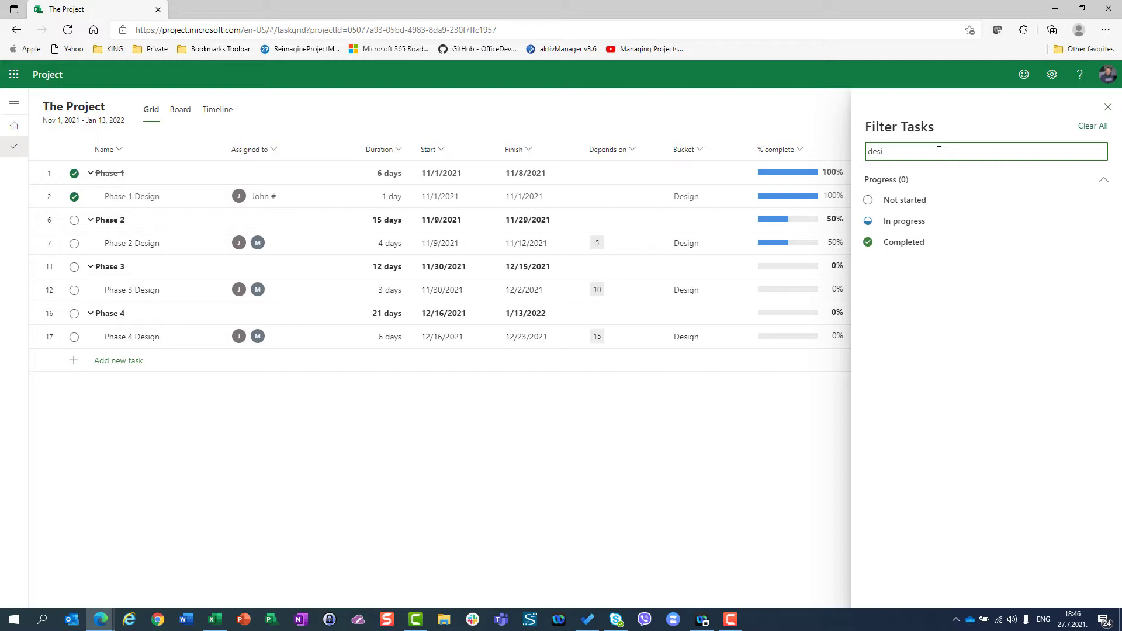
key("BackSpace")
key("BackSpace")
key("BackSpace")
key("BackSpace")
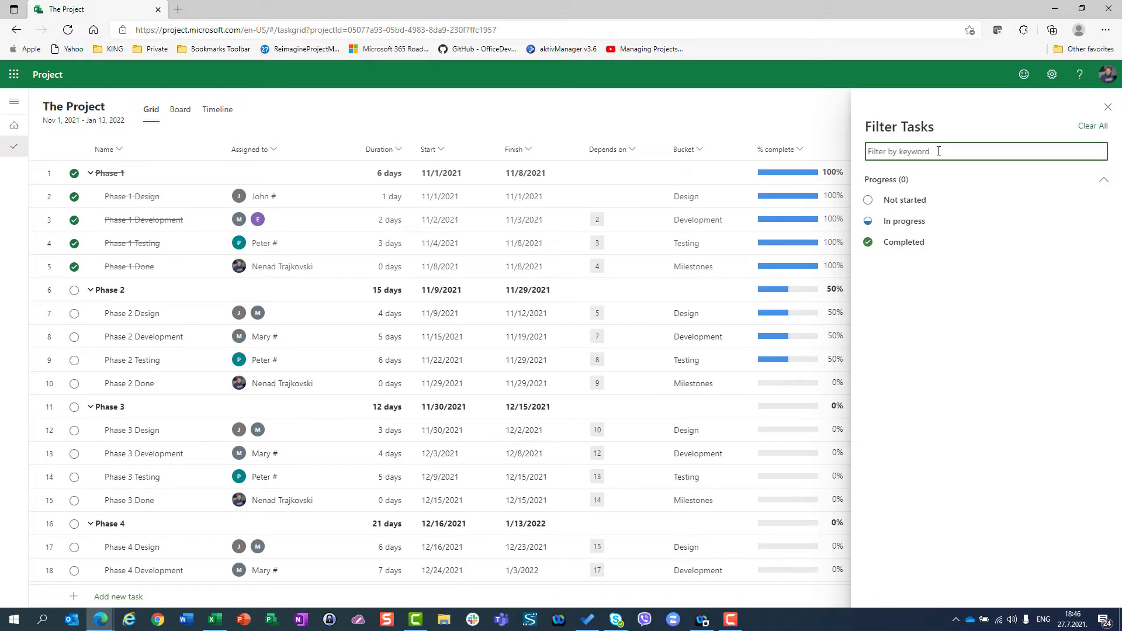
type("done")
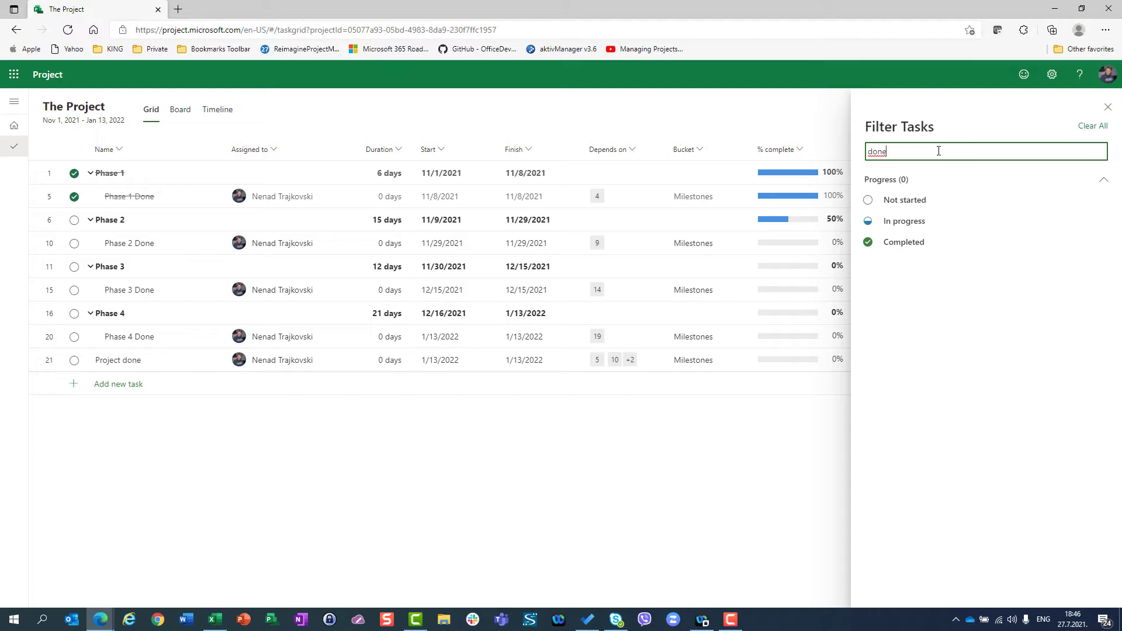
key("BackSpace")
key("BackSpace")
key("BackSpace")
key("BackSpace")
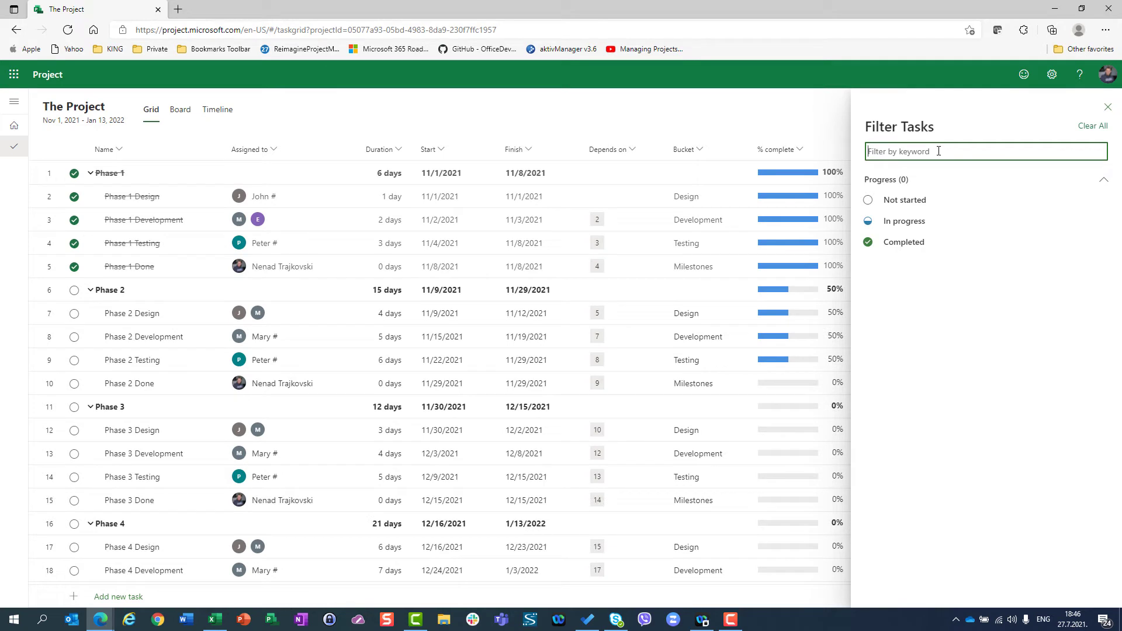
type("phase 1")
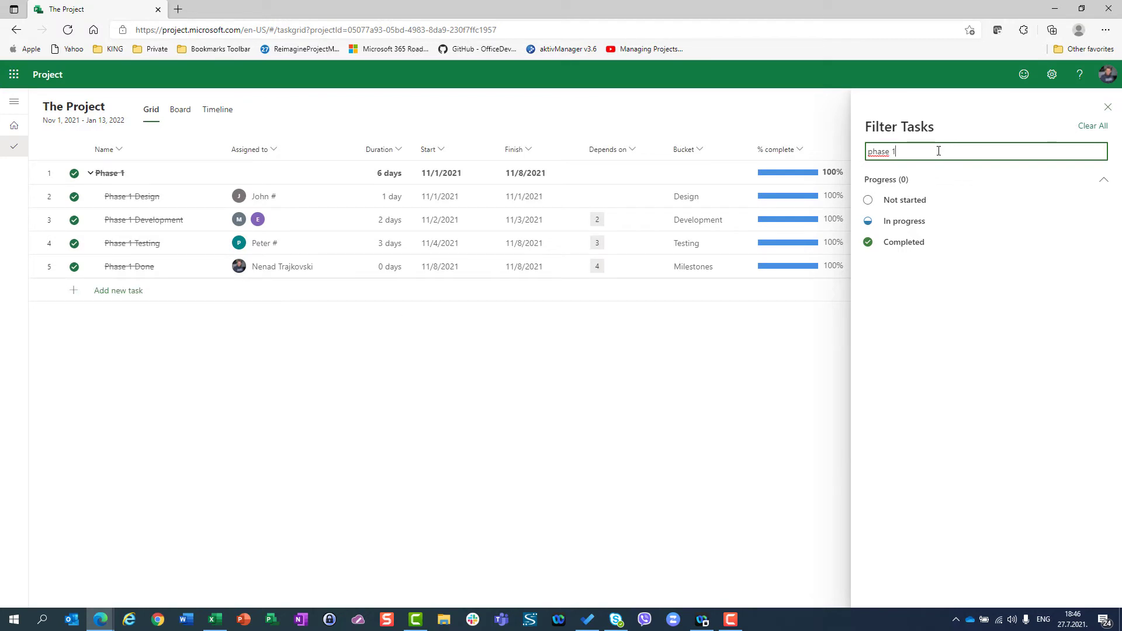
key("BackSpace")
type("4")
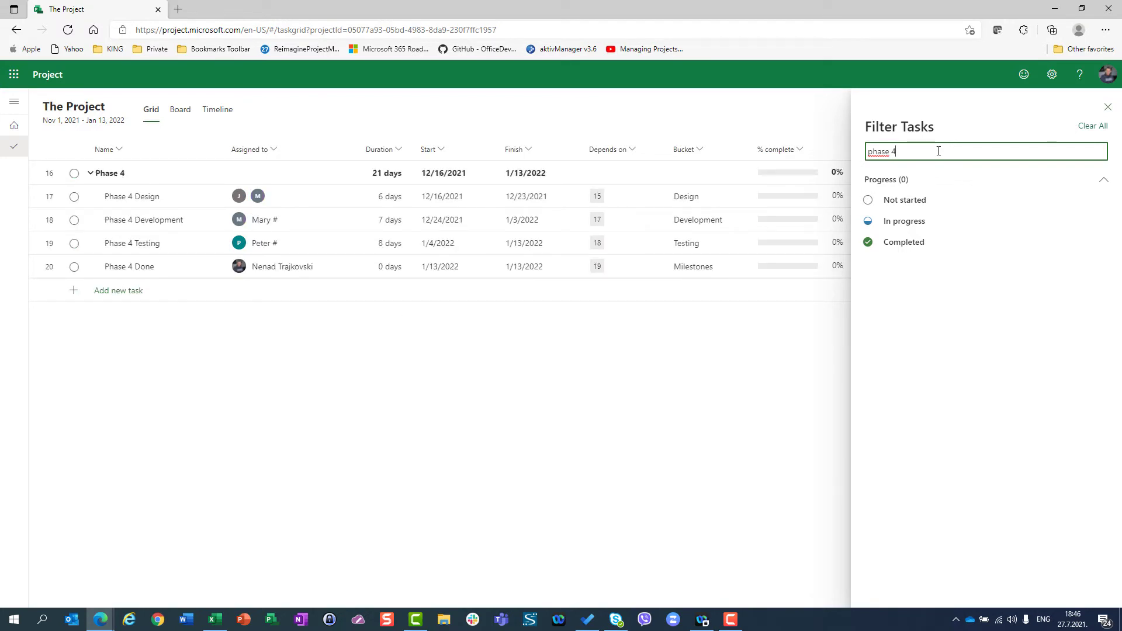
key("BackSpace")
key("BackSpace")
key("BackSpace")
key("BackSpace")
key("BackSpace")
key("BackSpace")
key("BackSpace")
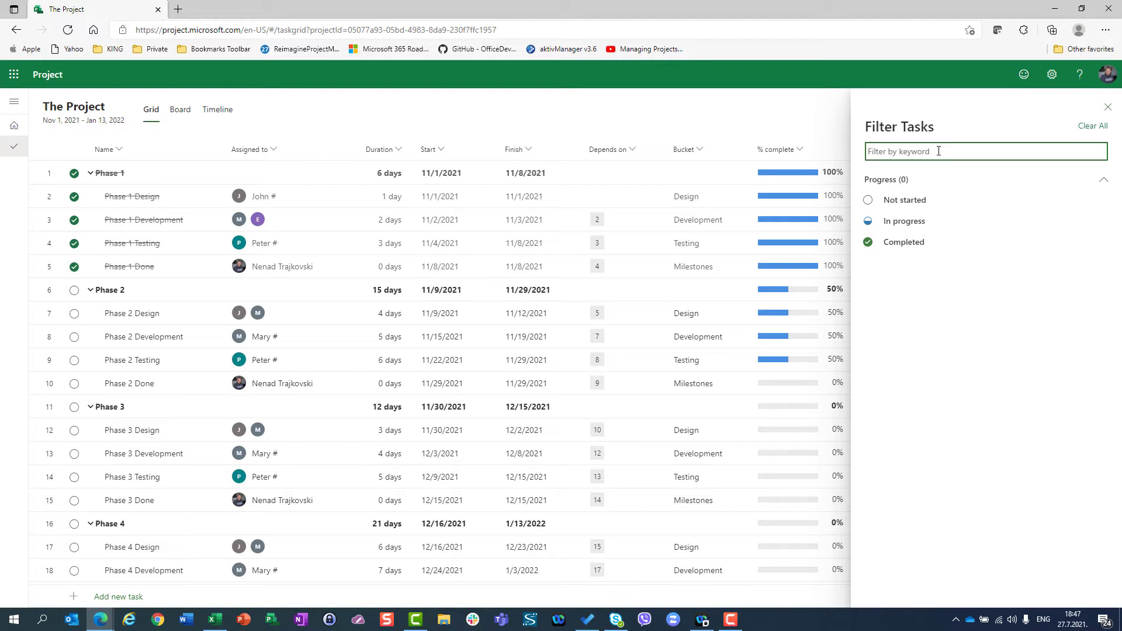
type("desig")
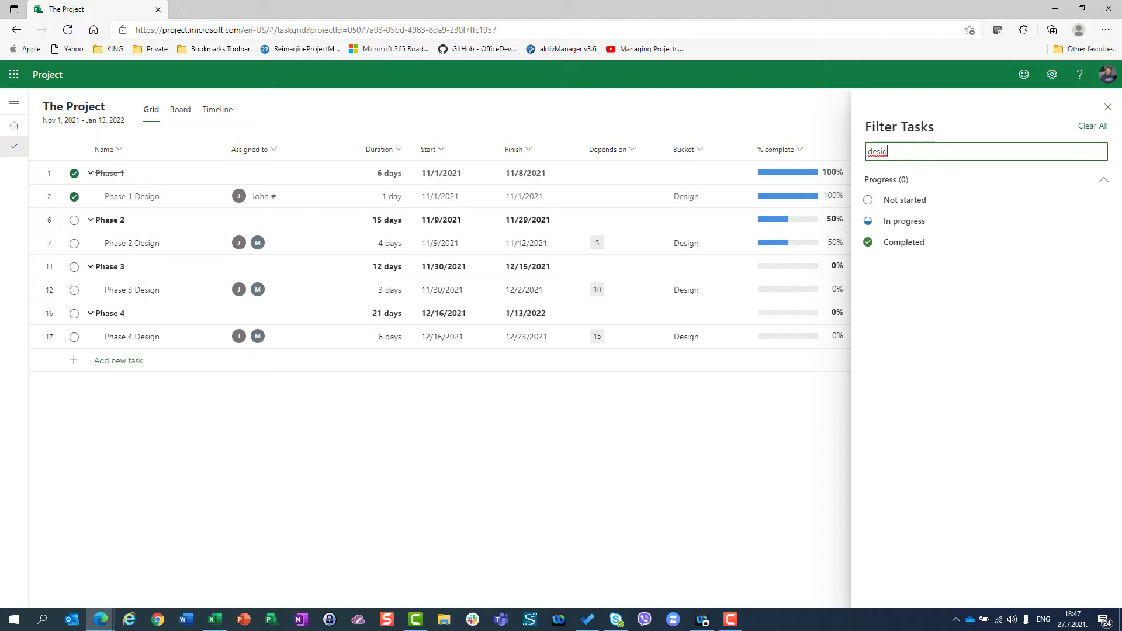
Try Not started, In progress and Completed in turn, ending with only Not started checked
left_click(922, 208)
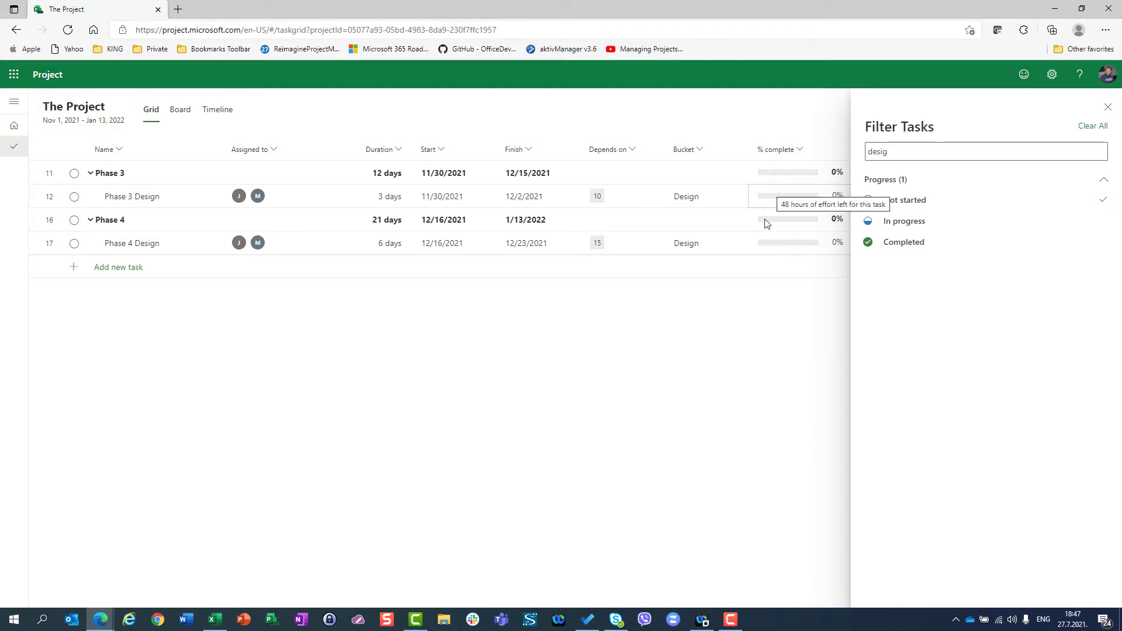
left_click(917, 204)
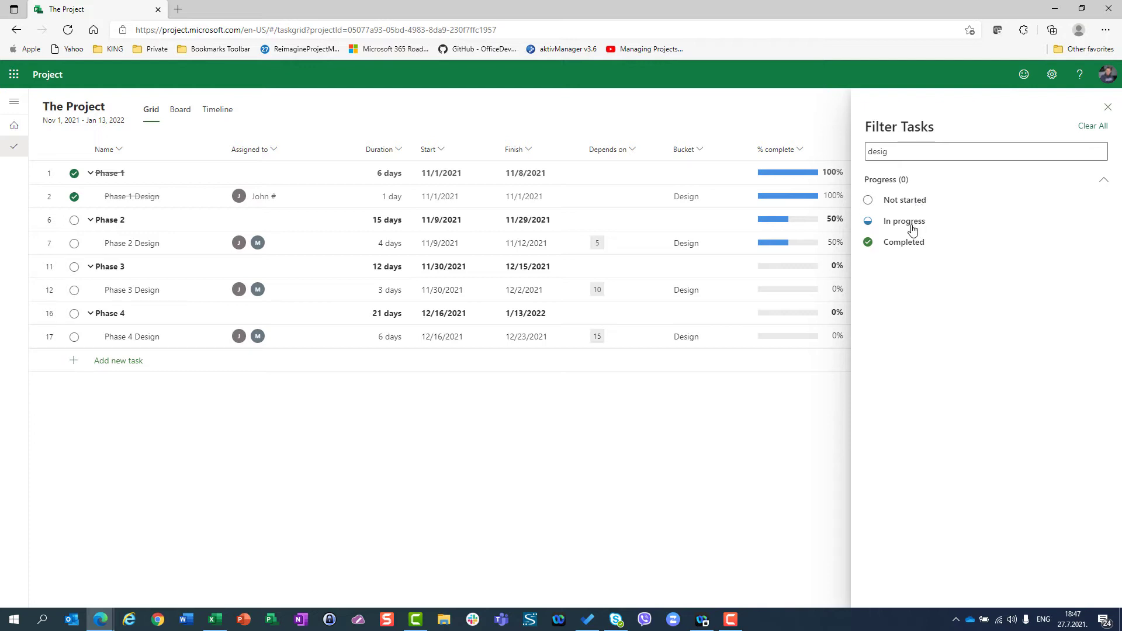
left_click(914, 229)
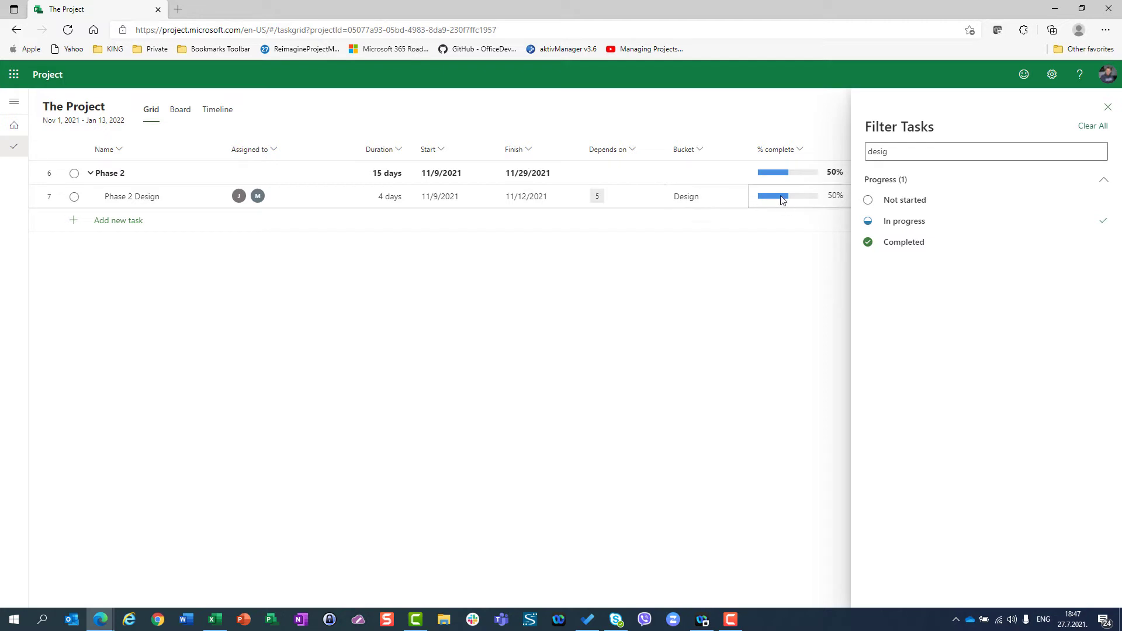
mouse_move(780, 201)
left_click(900, 222)
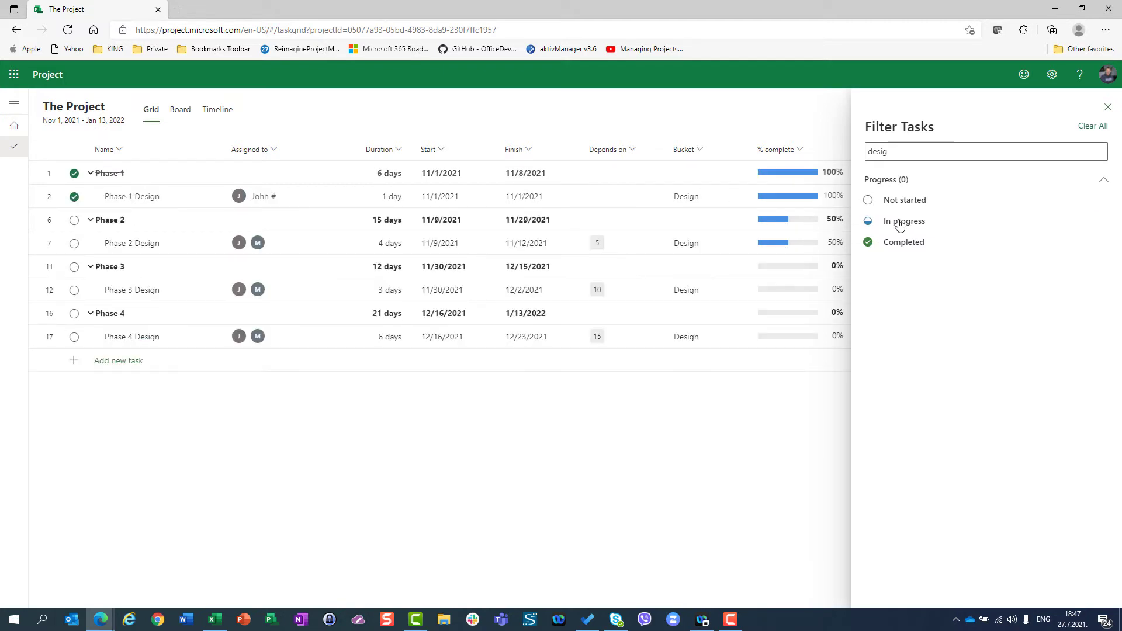
left_click(900, 243)
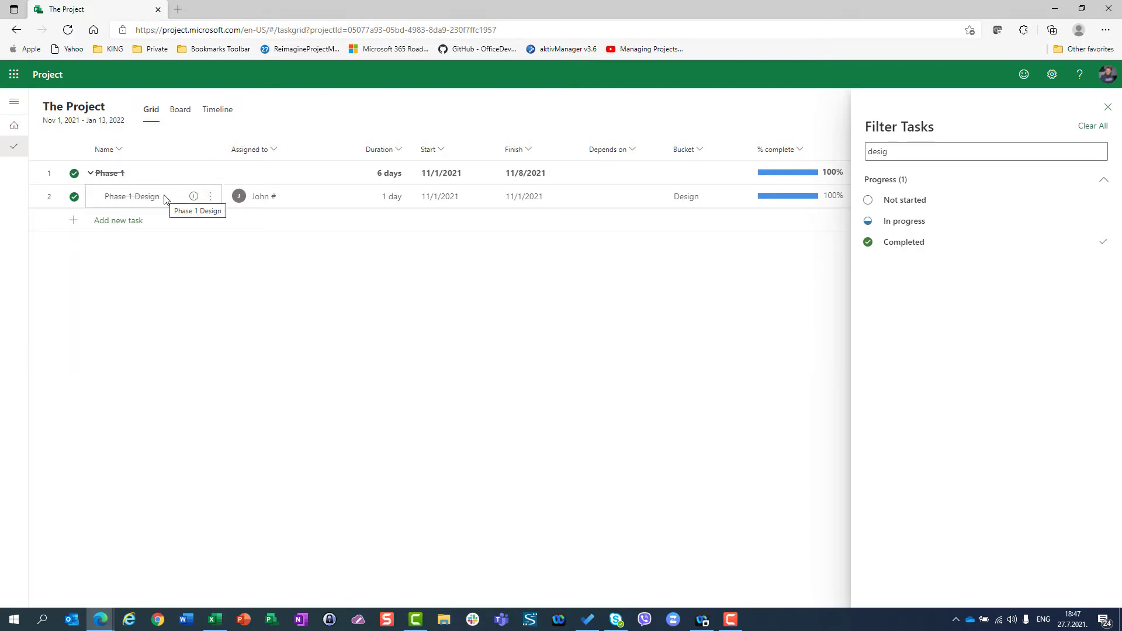
left_click(910, 253)
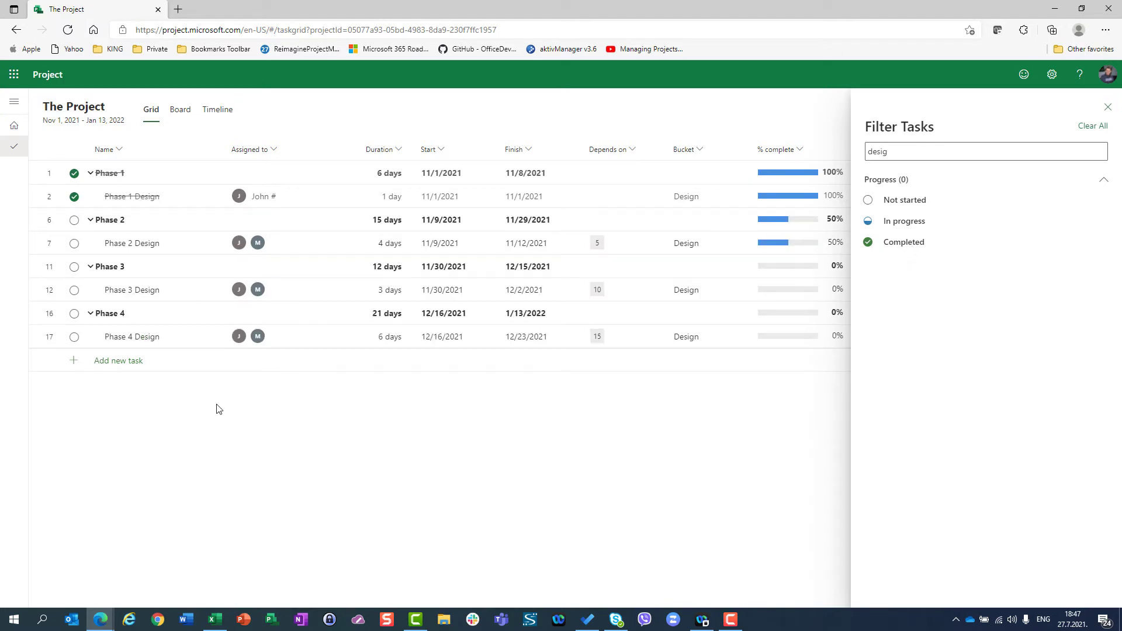
left_click(920, 201)
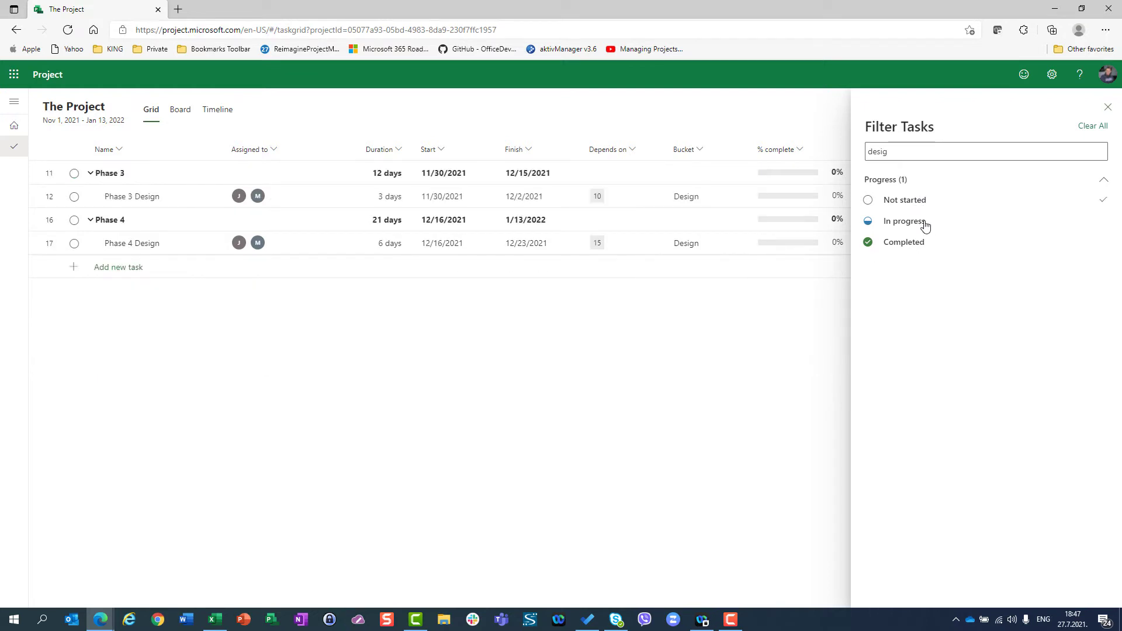
Uncheck every progress option and delete the 'desig' keyword so all tasks show
left_click(926, 227)
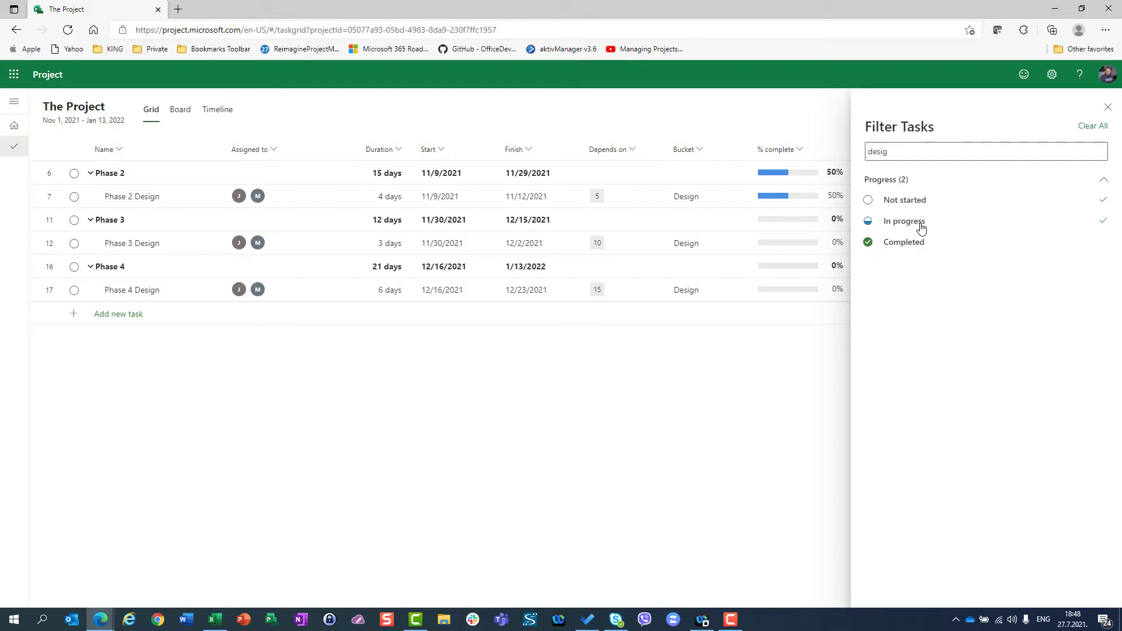
left_click(979, 209)
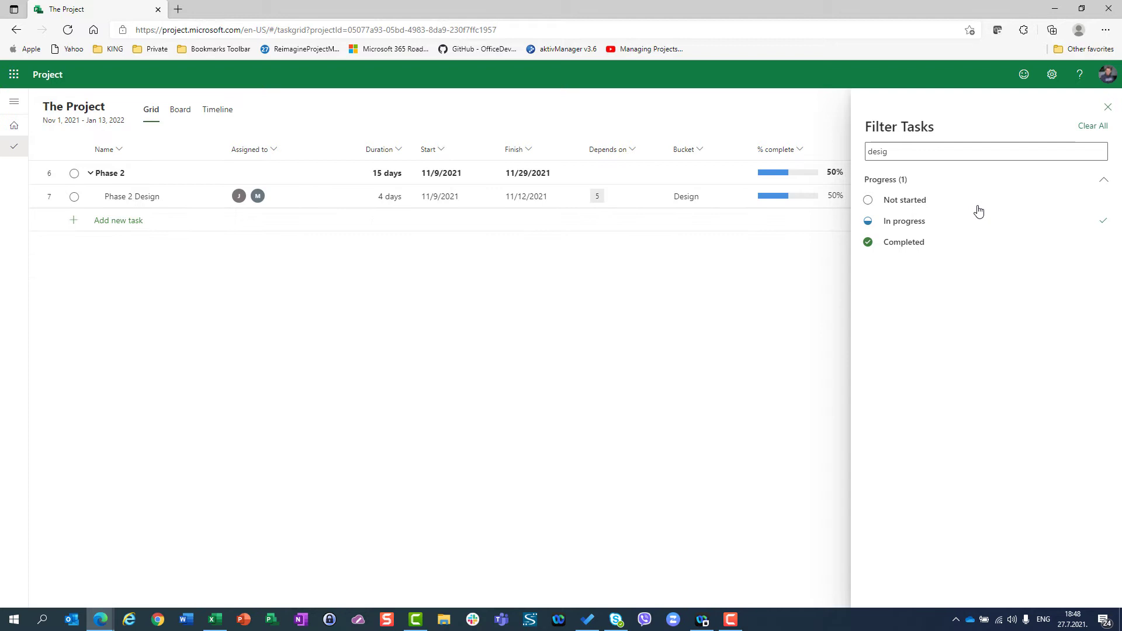
left_click(973, 249)
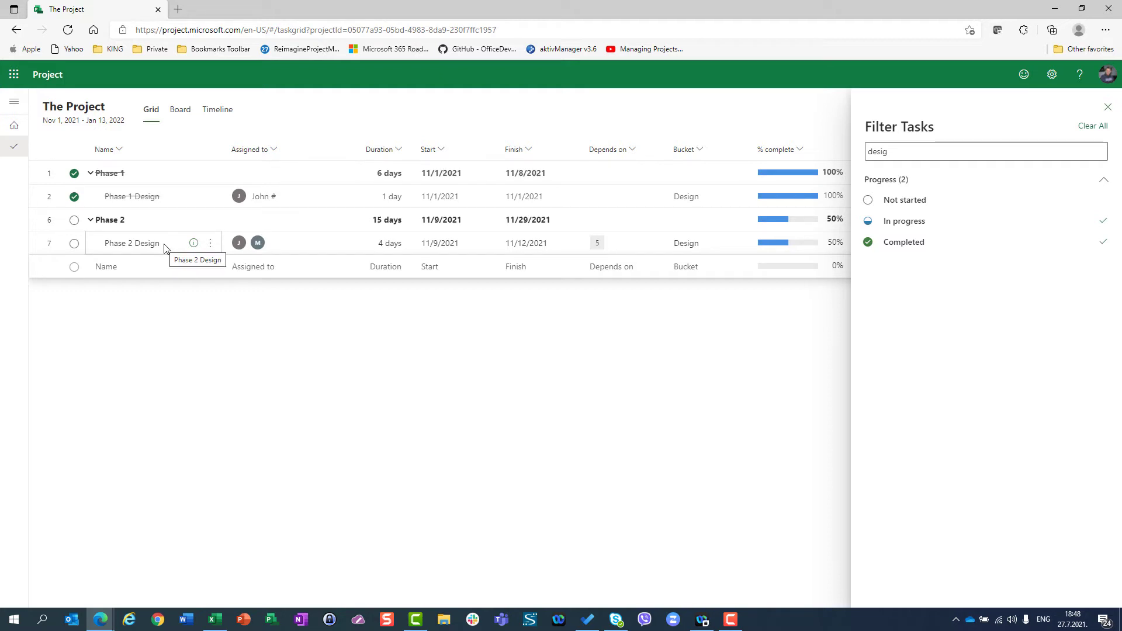
left_click(1004, 225)
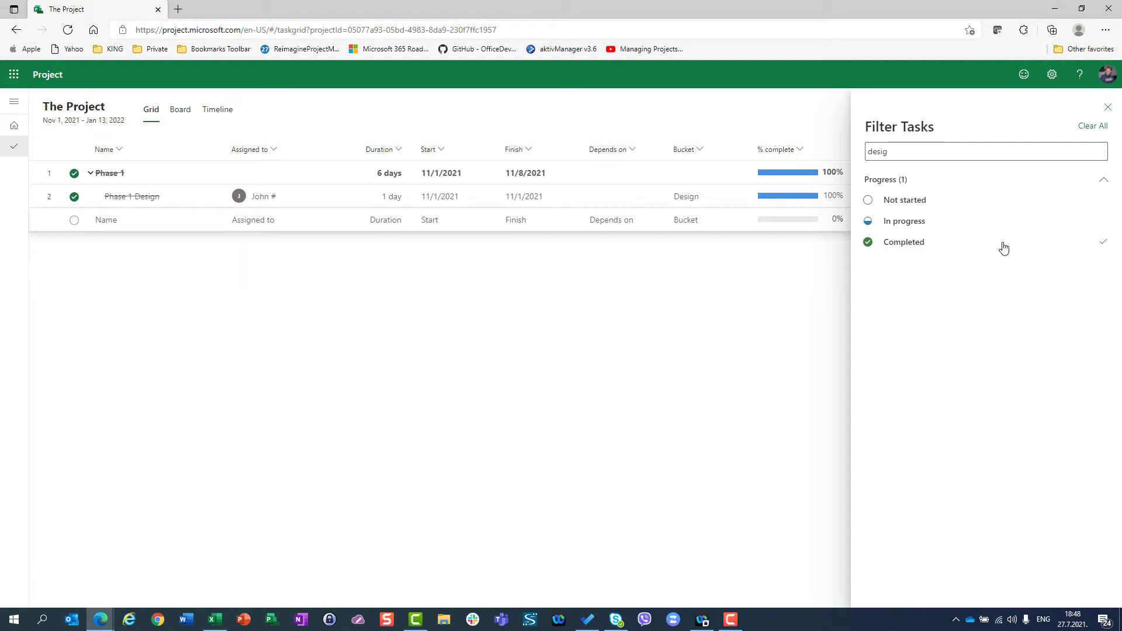
left_click(1005, 248)
double_click(905, 151)
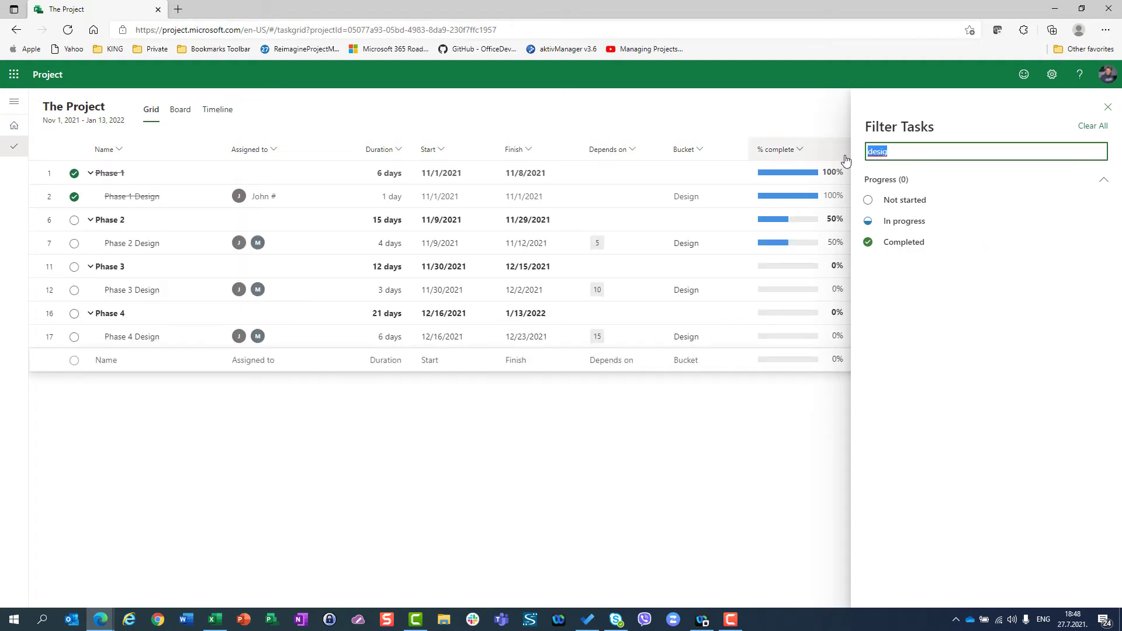
key("BackSpace")
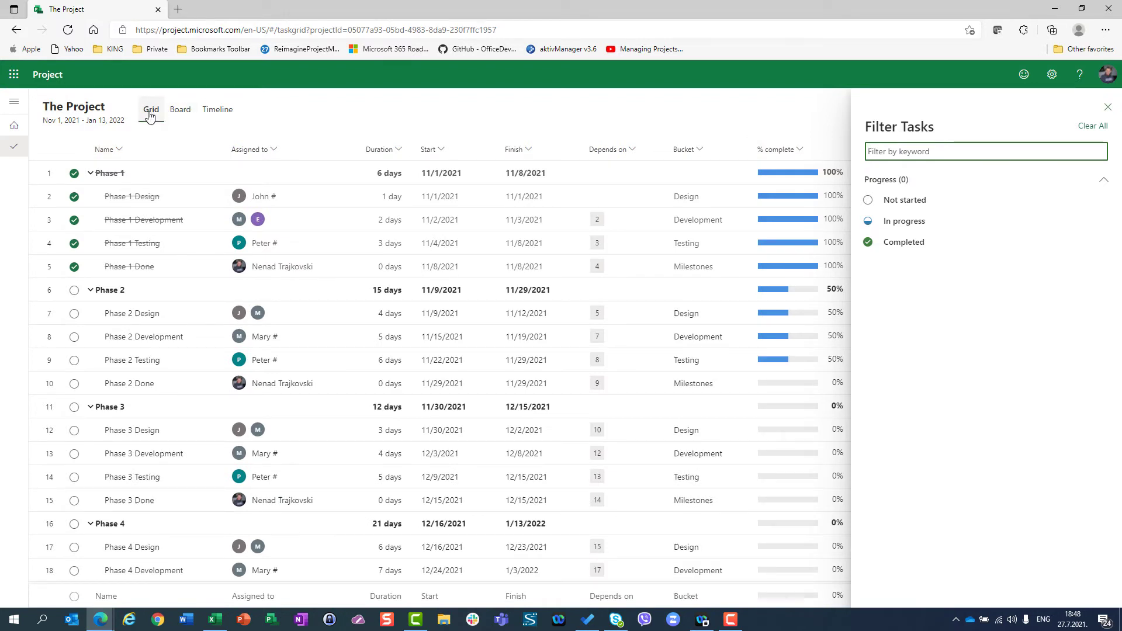
On the Board, filter by keyword 'desi' and try Not started, In progress and Completed
left_click(179, 112)
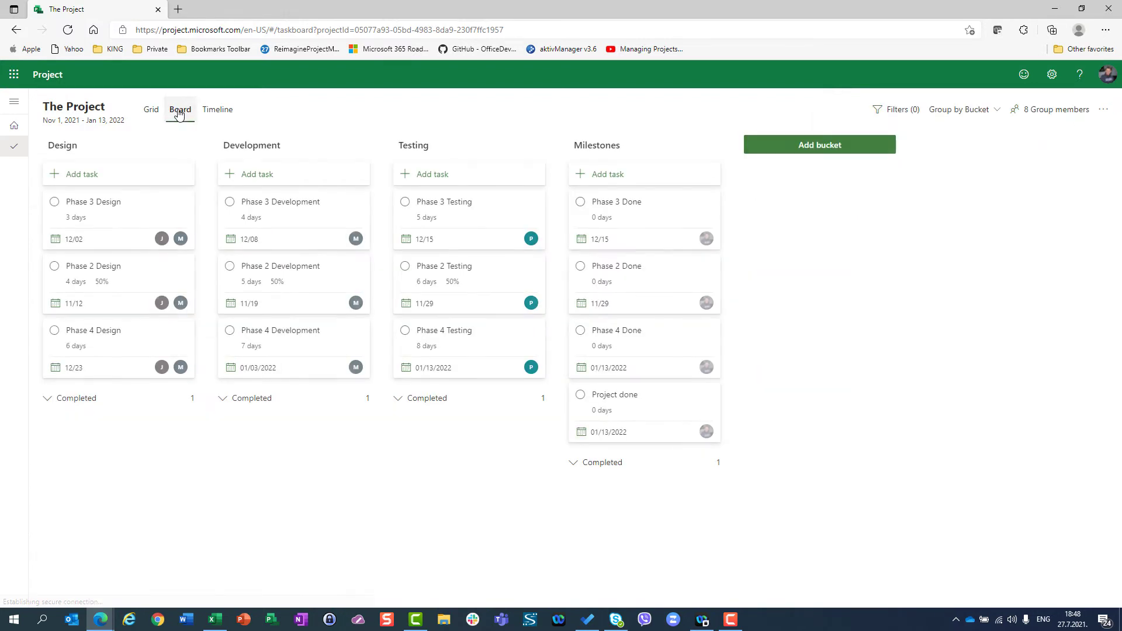
left_click(913, 111)
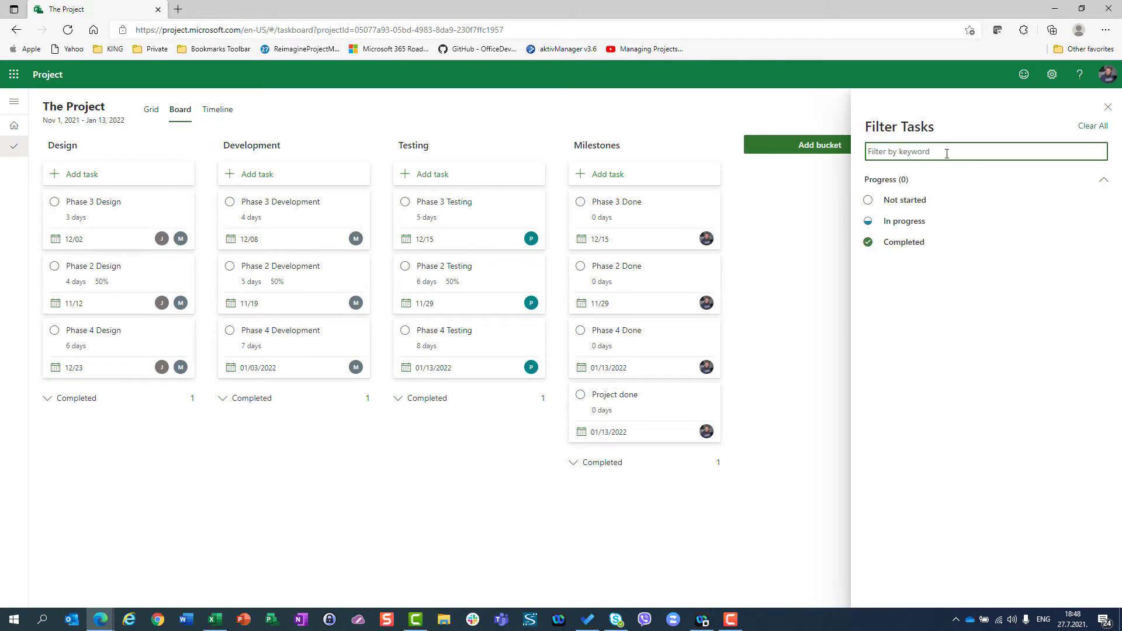
type("desi")
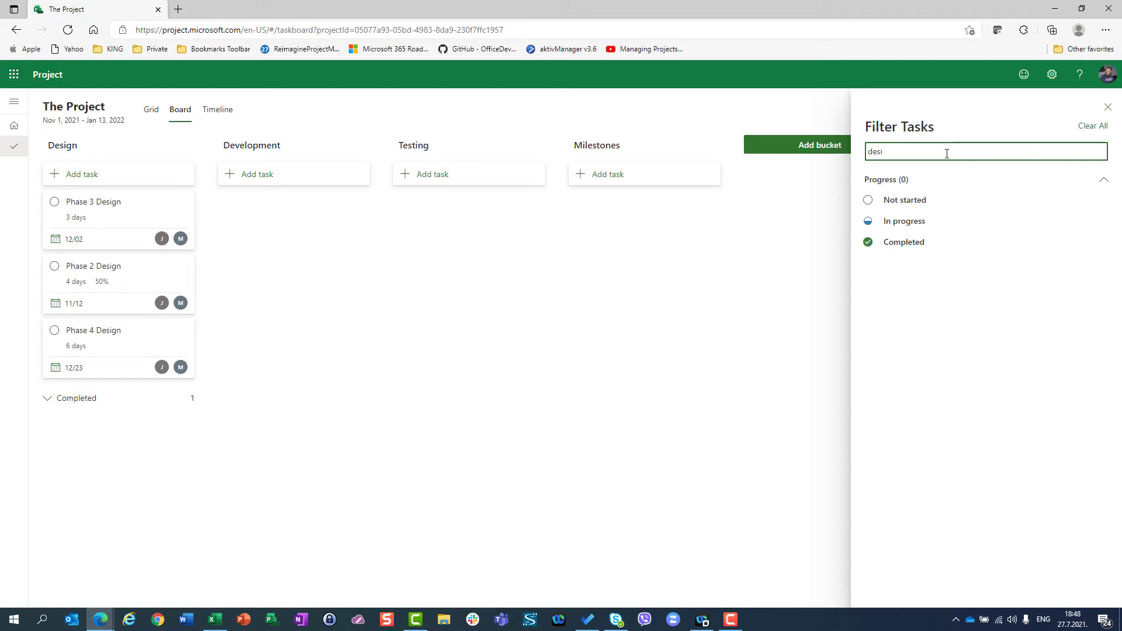
left_click(906, 202)
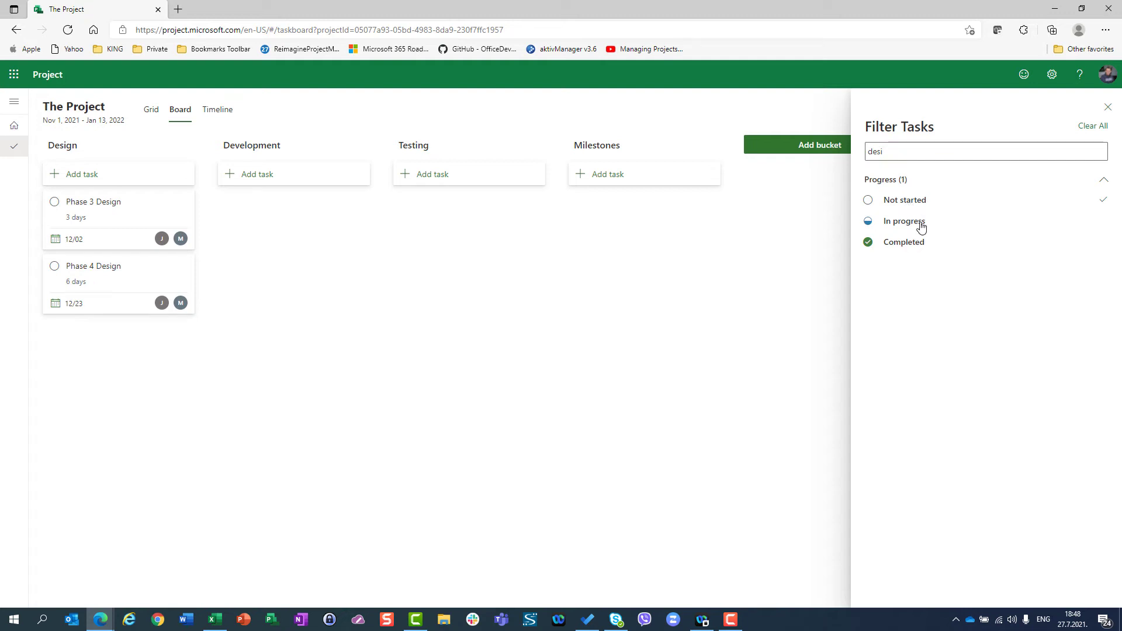
left_click(922, 227)
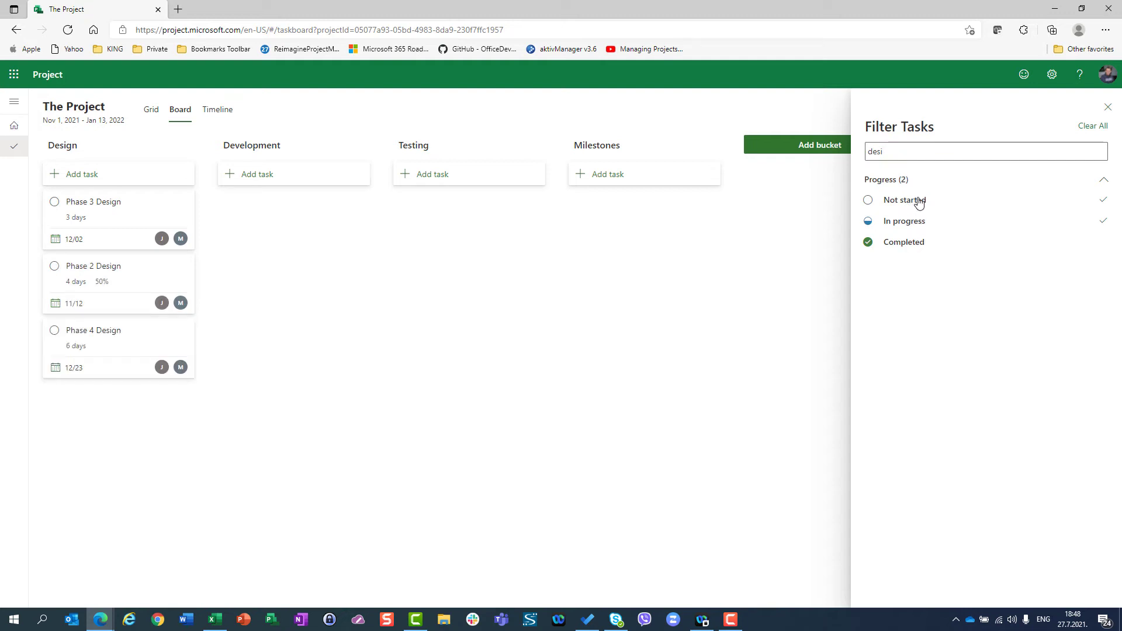
left_click(916, 201)
left_click(922, 234)
left_click(920, 251)
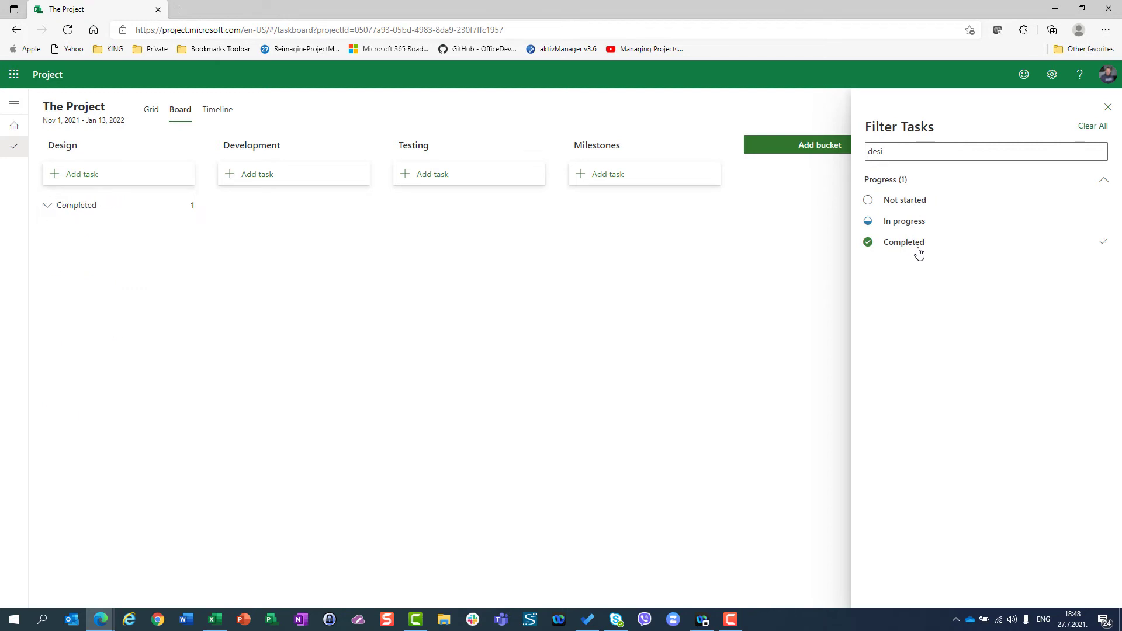
Expand Design's completed tasks, keep only In progress checked, and delete the keyword
left_click(49, 209)
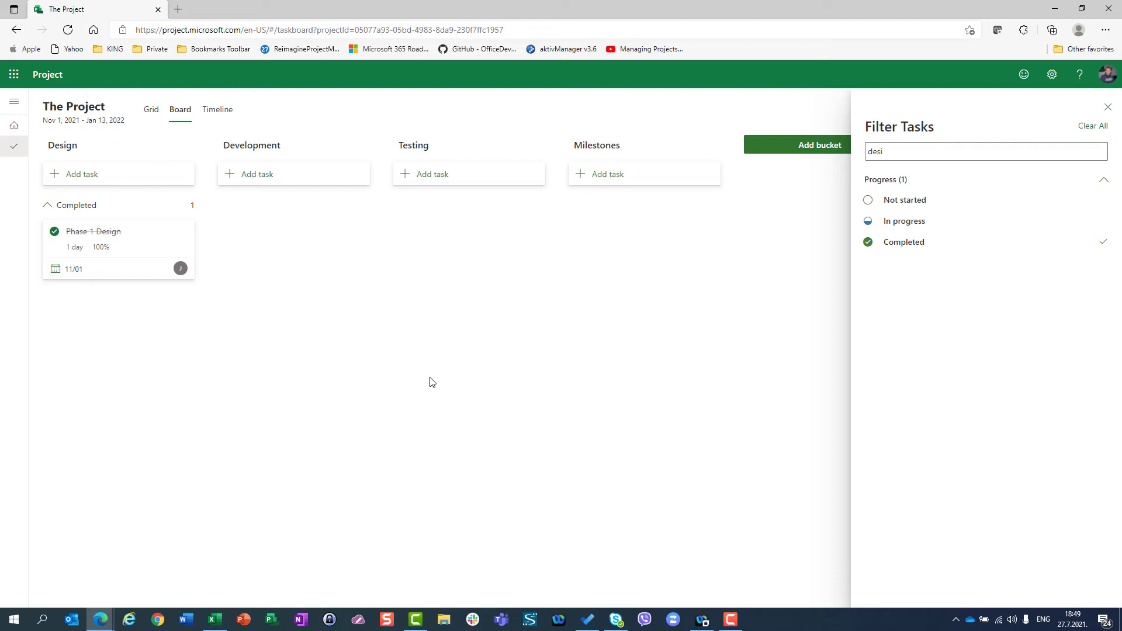
left_click_drag(912, 151, 854, 168)
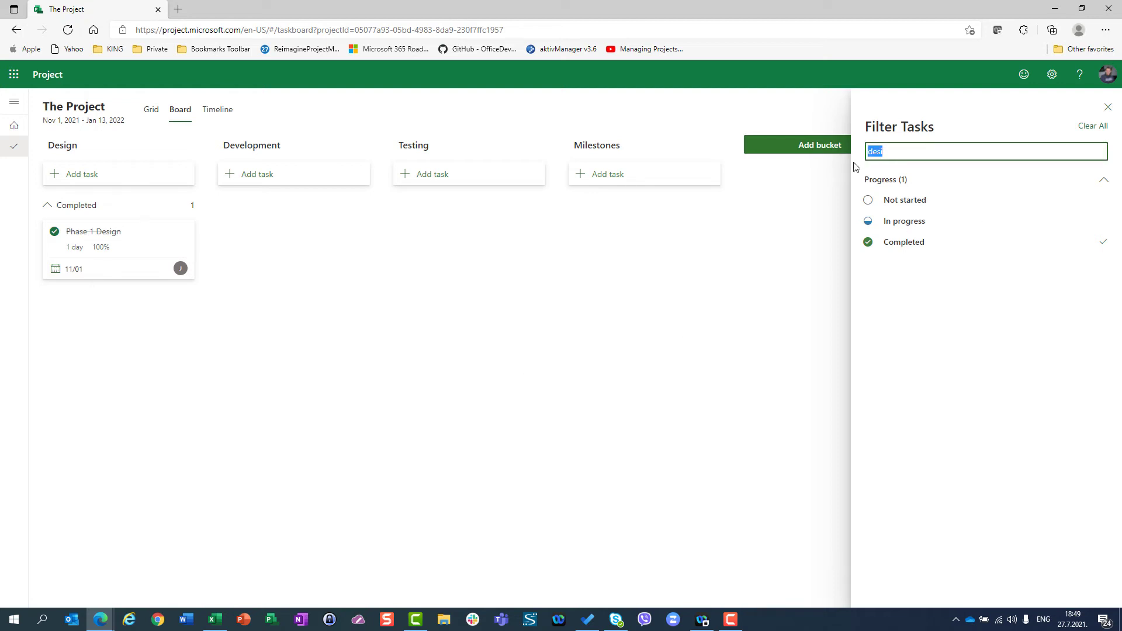
left_click(1103, 245)
left_click(898, 151)
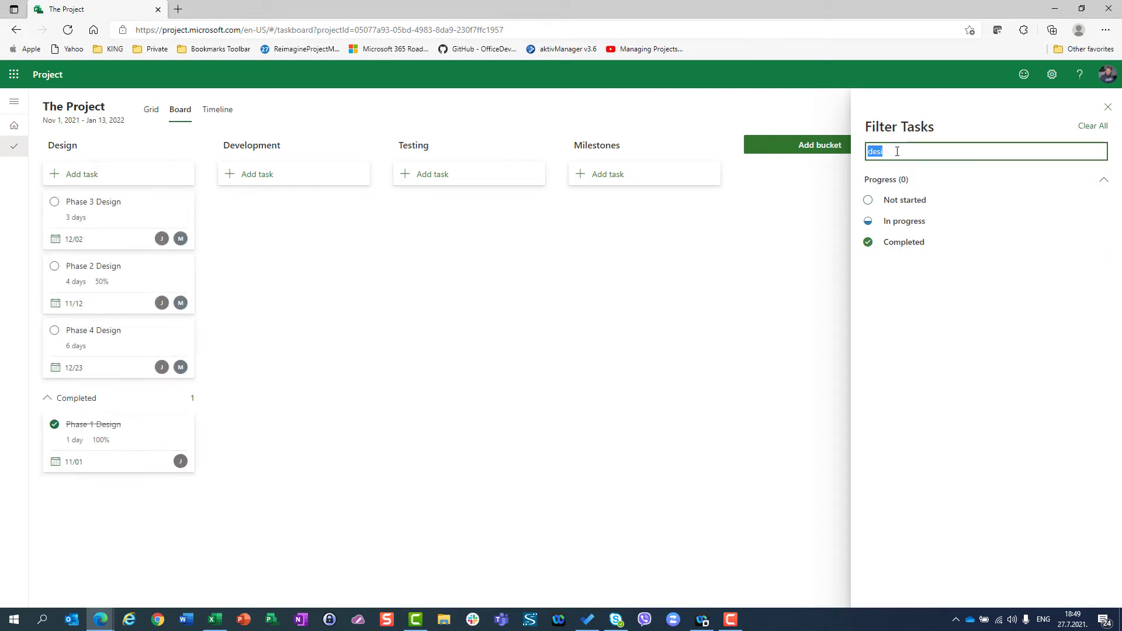
left_click(897, 151)
left_click(993, 228)
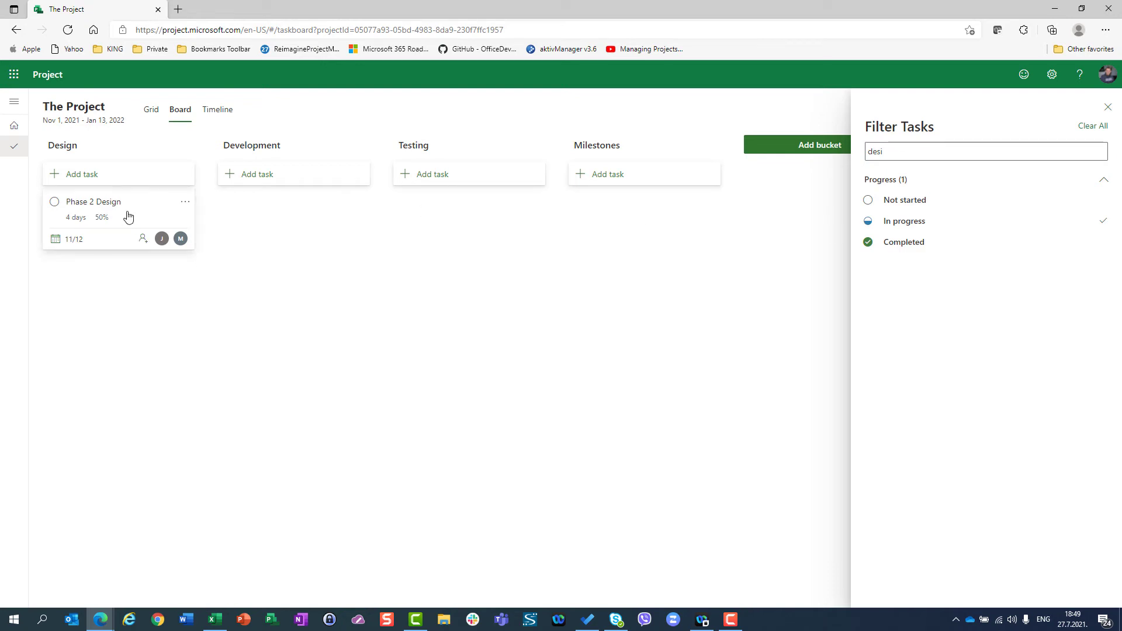
left_click(895, 150)
key("BackSpace")
key("BackSpace")
key("BackSpace")
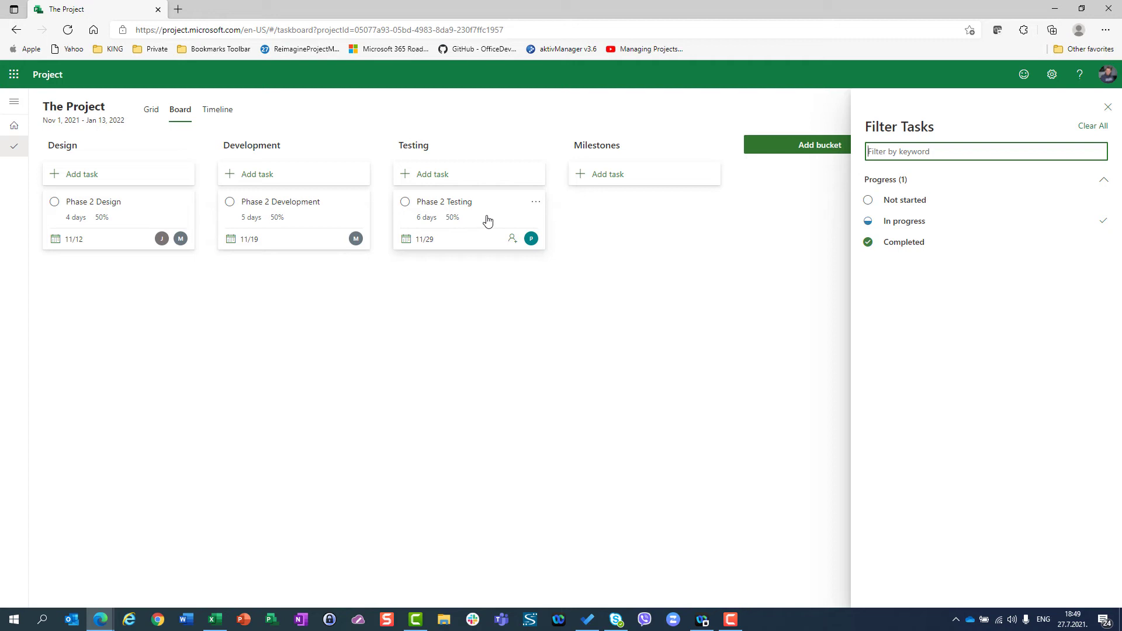
Compare Grid and Timeline, ending on the Grid with Phase 2's three tasks at 50%
left_click(151, 115)
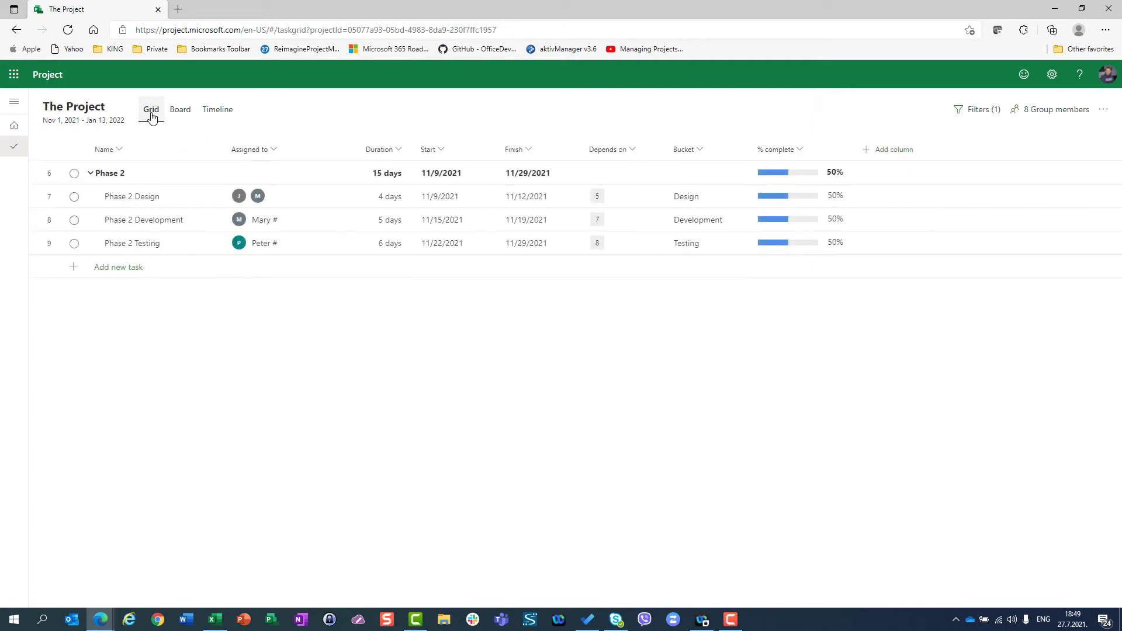
left_click(971, 110)
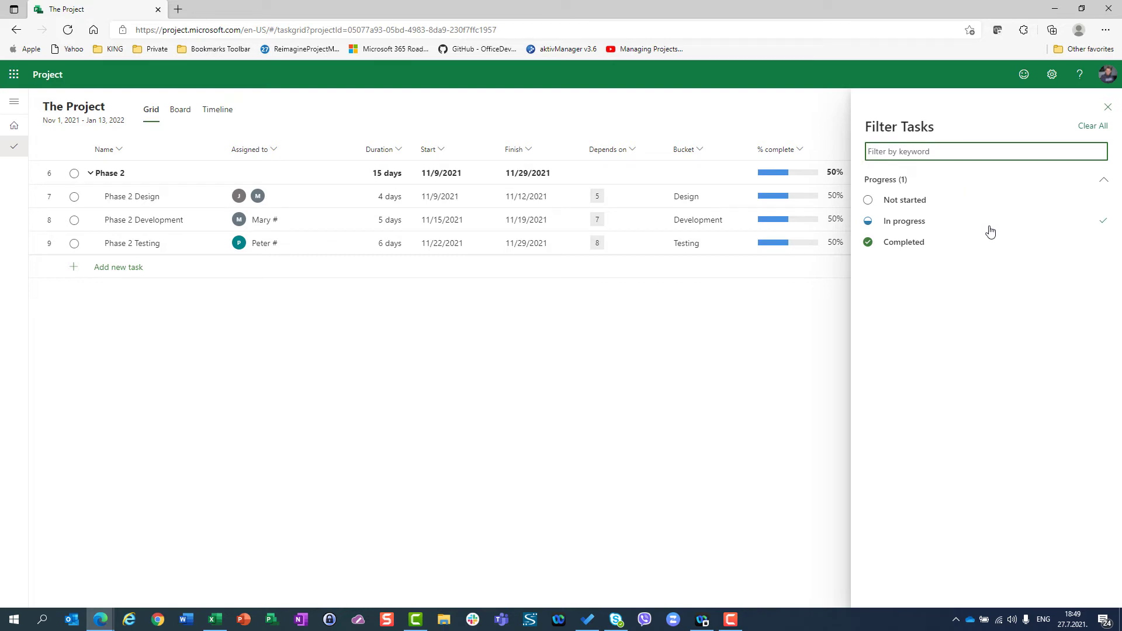
left_click(234, 112)
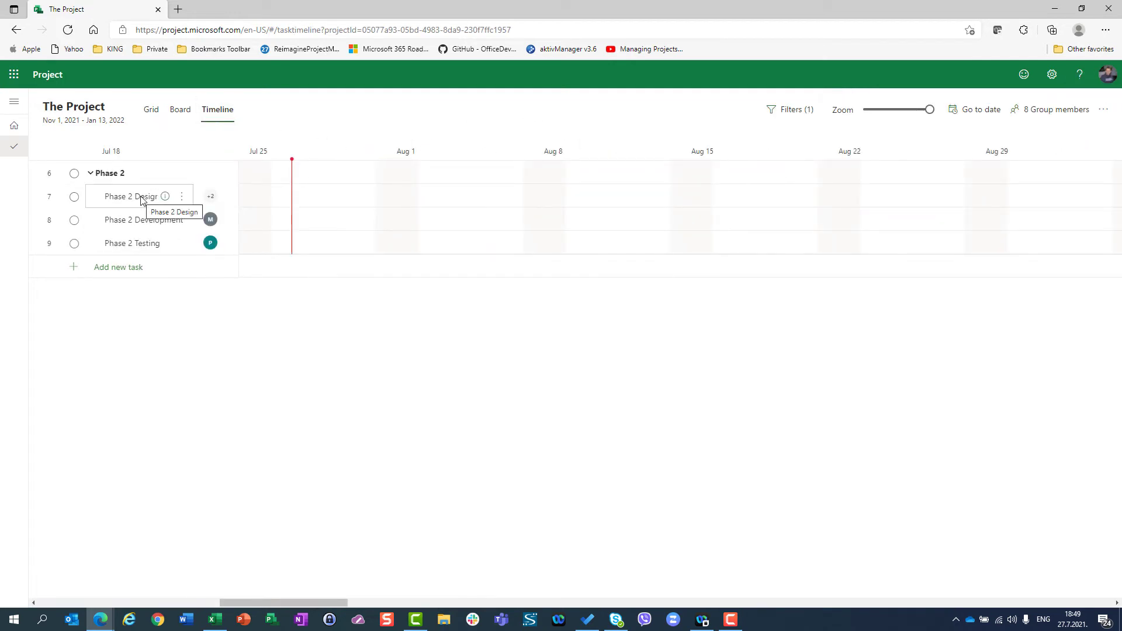
left_click(149, 112)
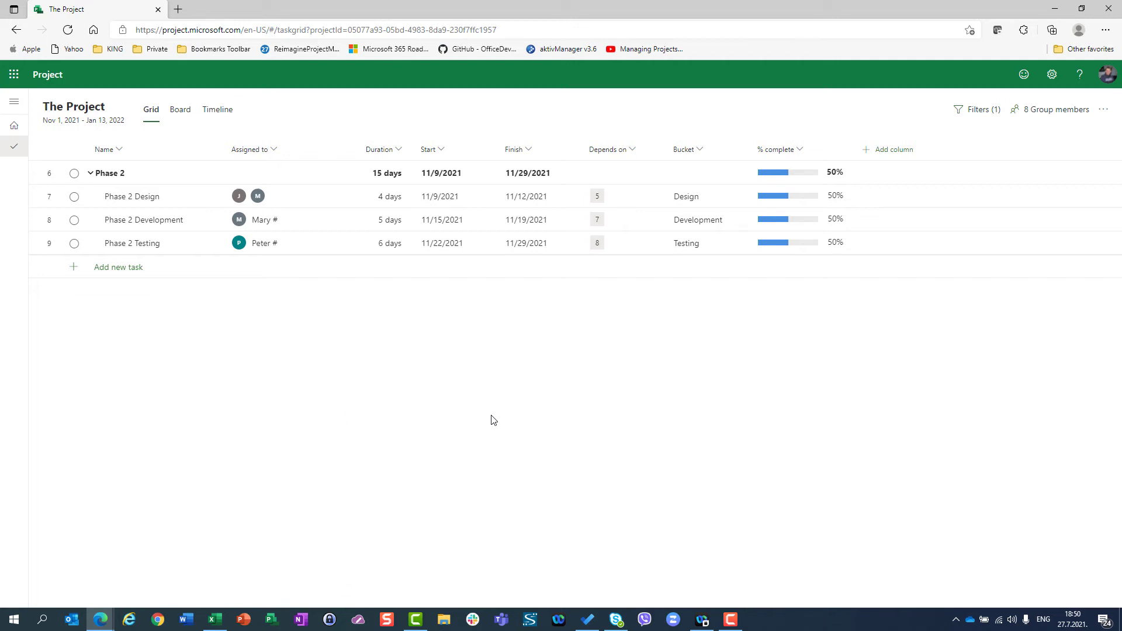
Replace the In progress filter with the keyword 'done'
left_click(986, 110)
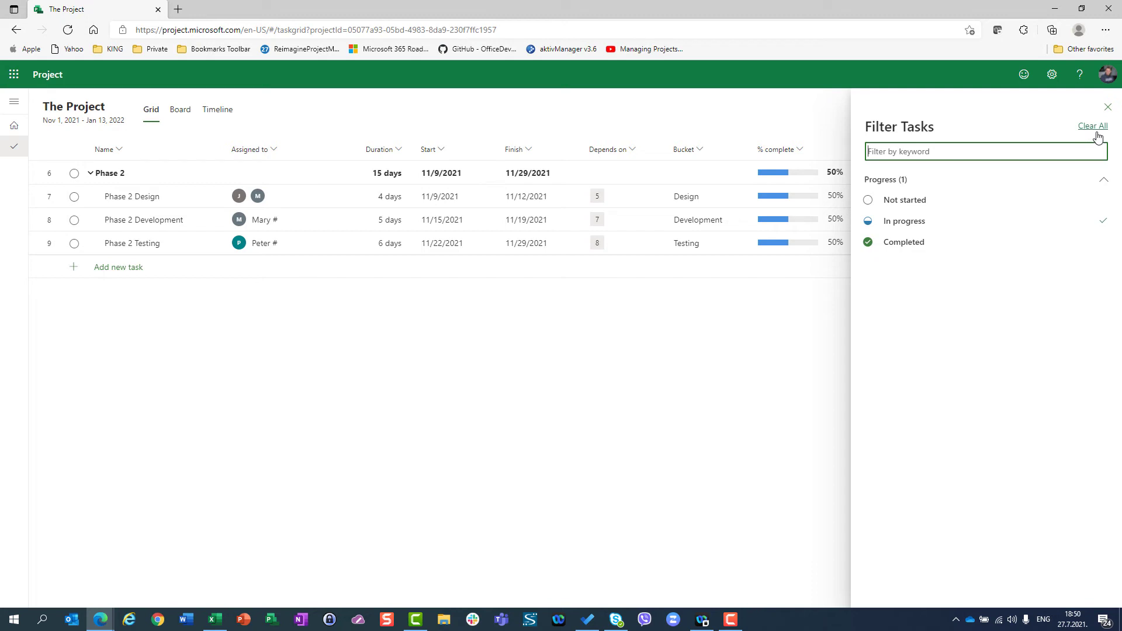
left_click(1103, 227)
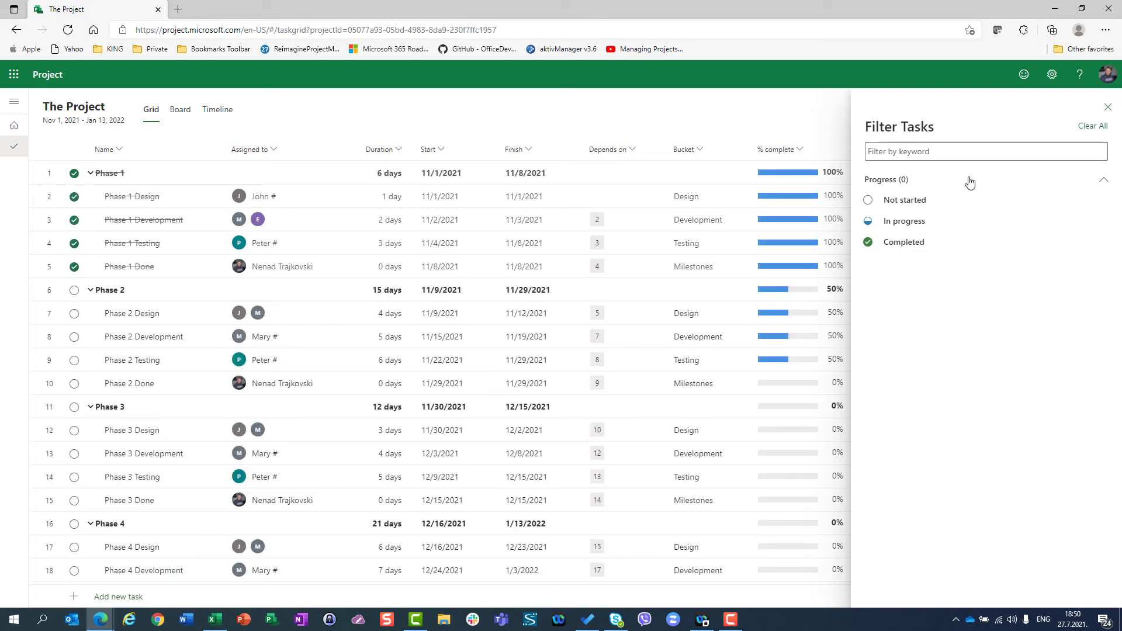
left_click(966, 154)
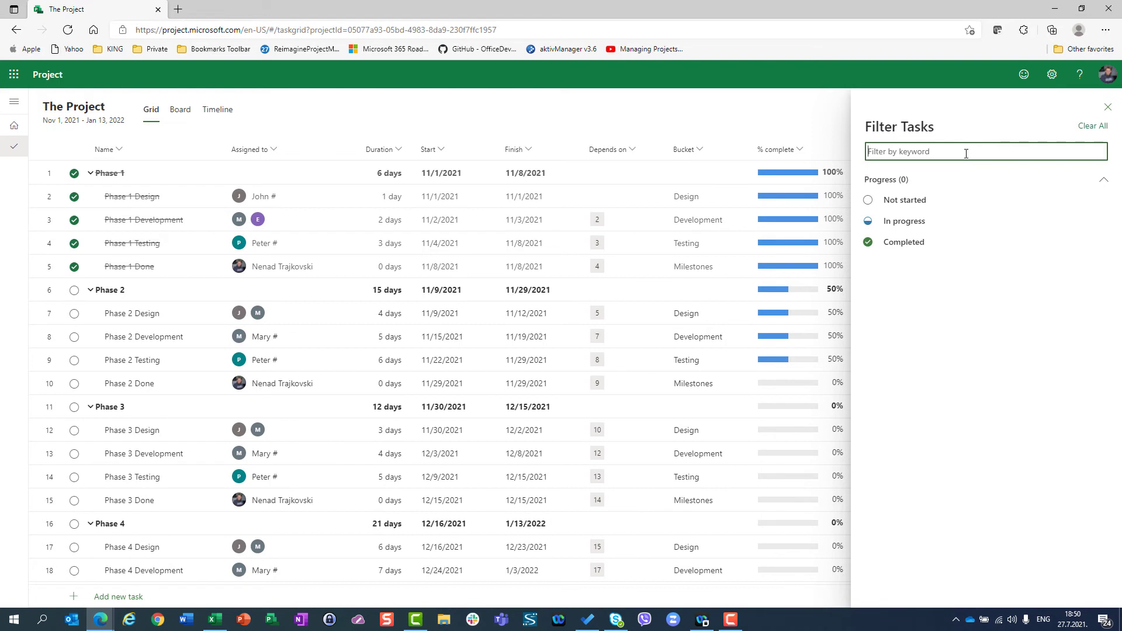
type("done")
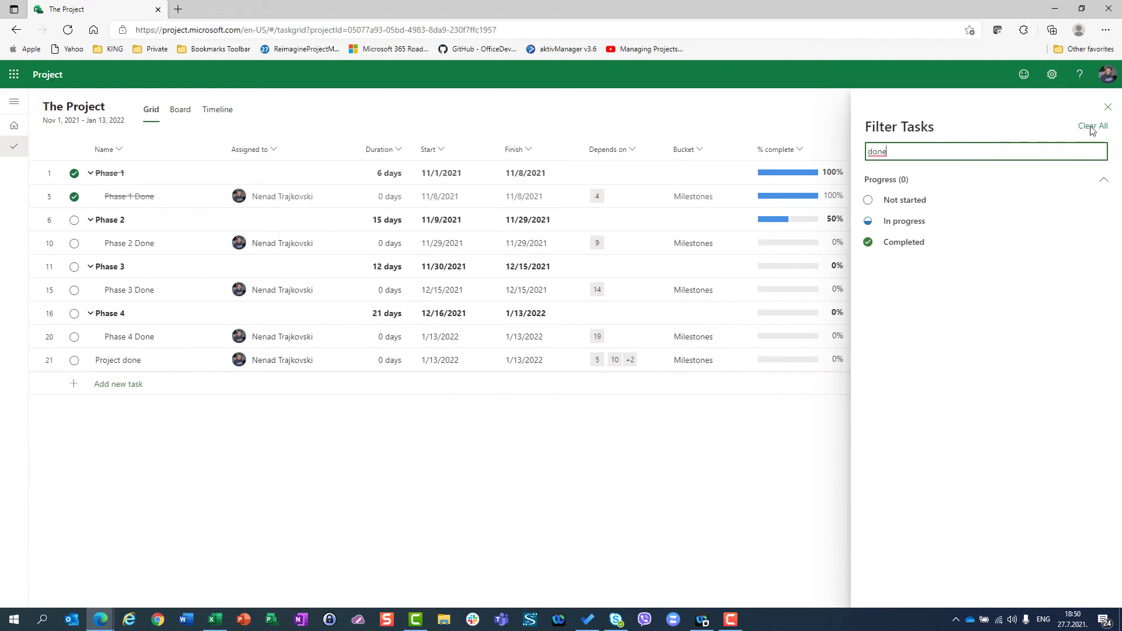
Reopen the filter pane and clear all filters so every task shows
left_click(1105, 113)
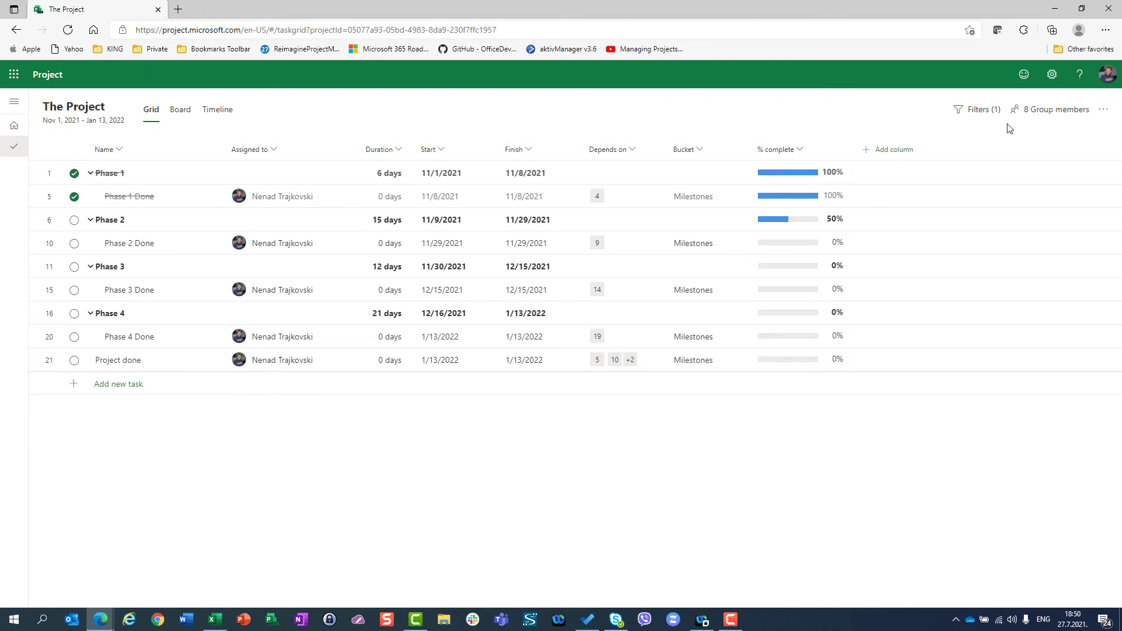
left_click(984, 118)
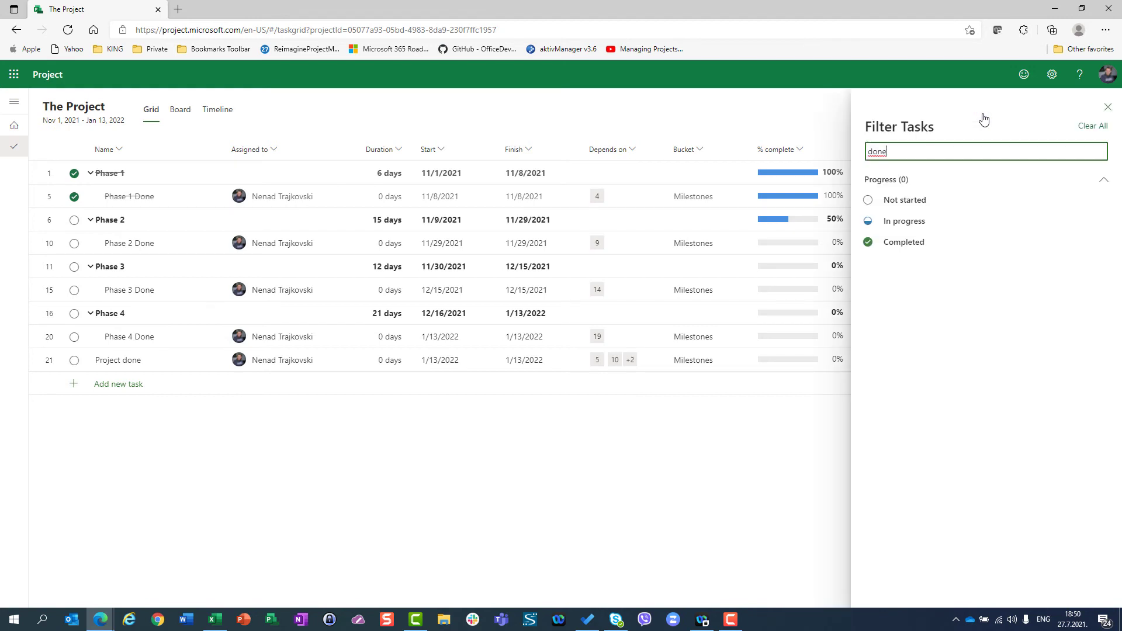
left_click(1094, 127)
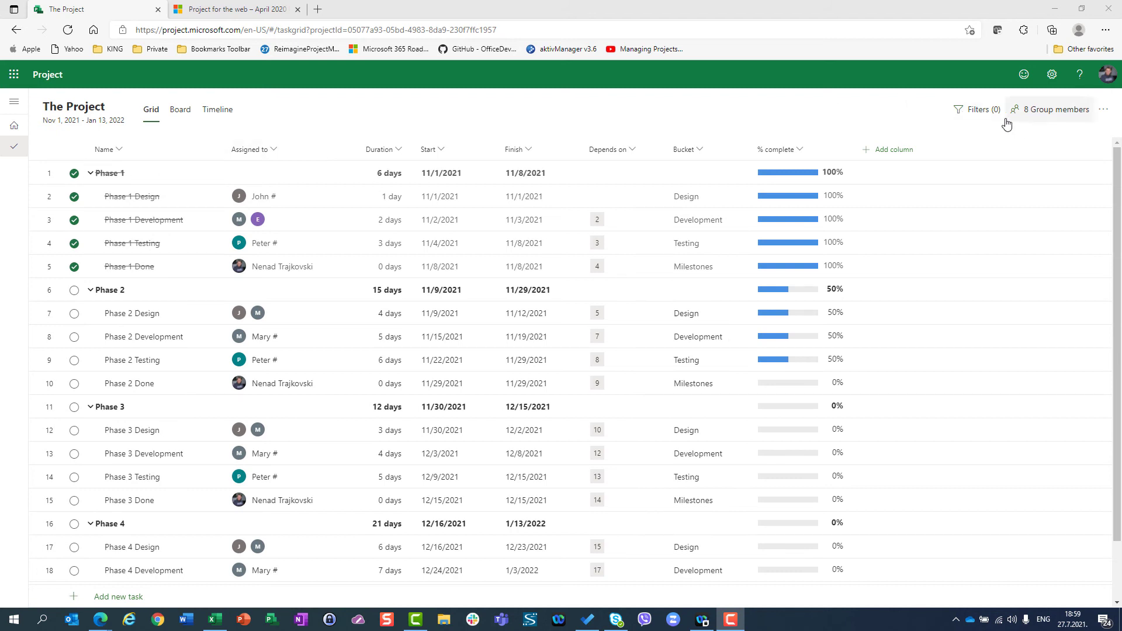
Filter by a team member's name keyword, briefly adding then removing the Not started filter
left_click(973, 111)
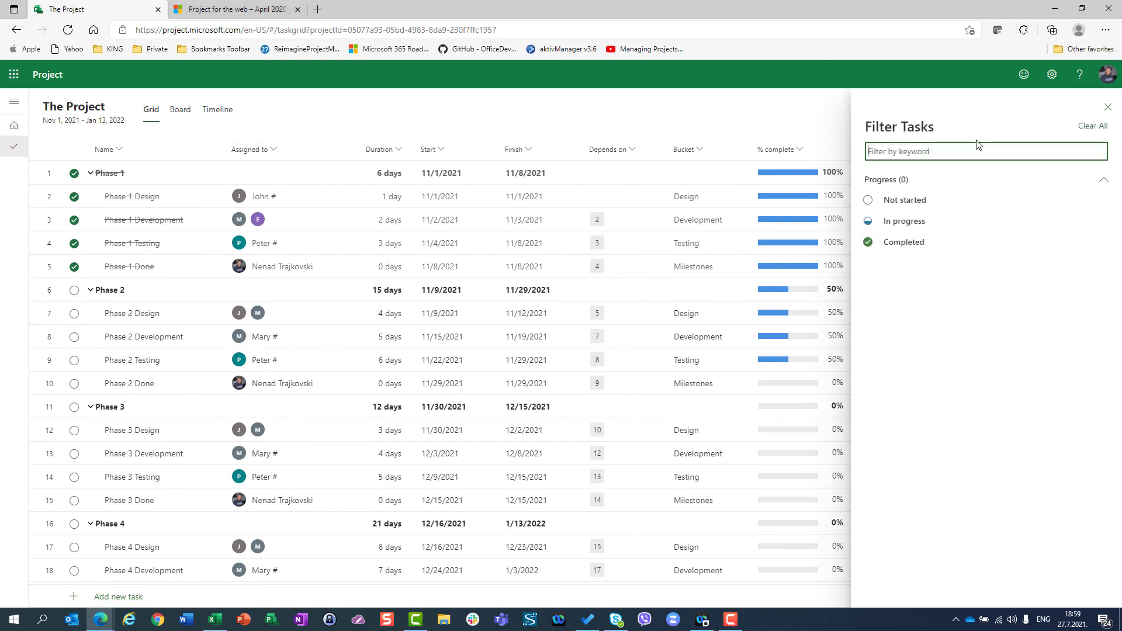
type("joh")
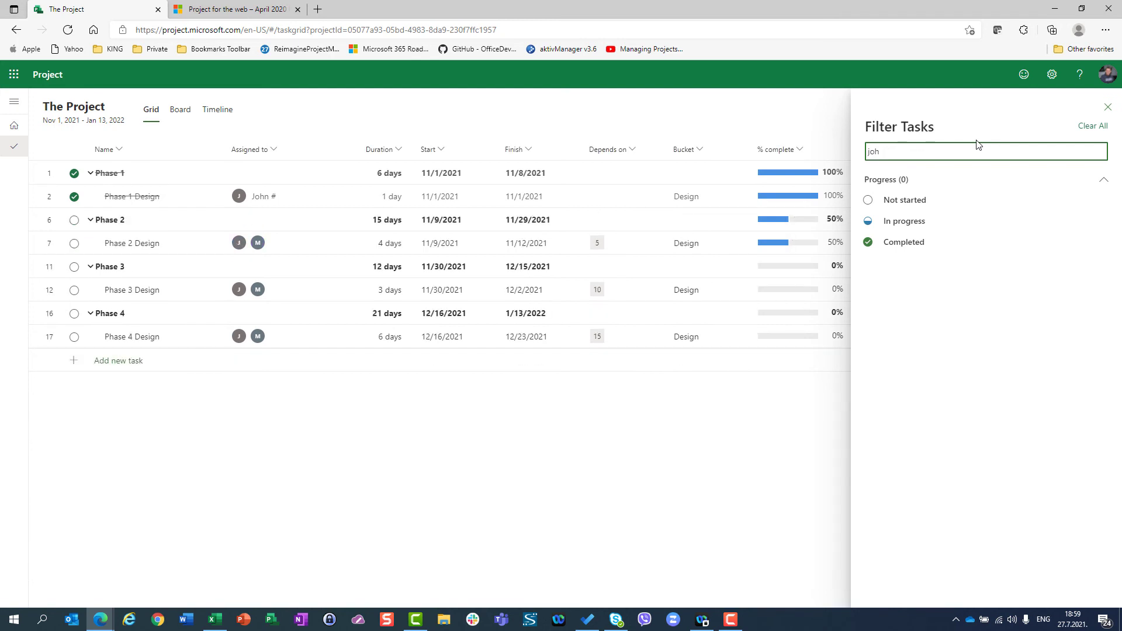
type("n")
left_click(910, 200)
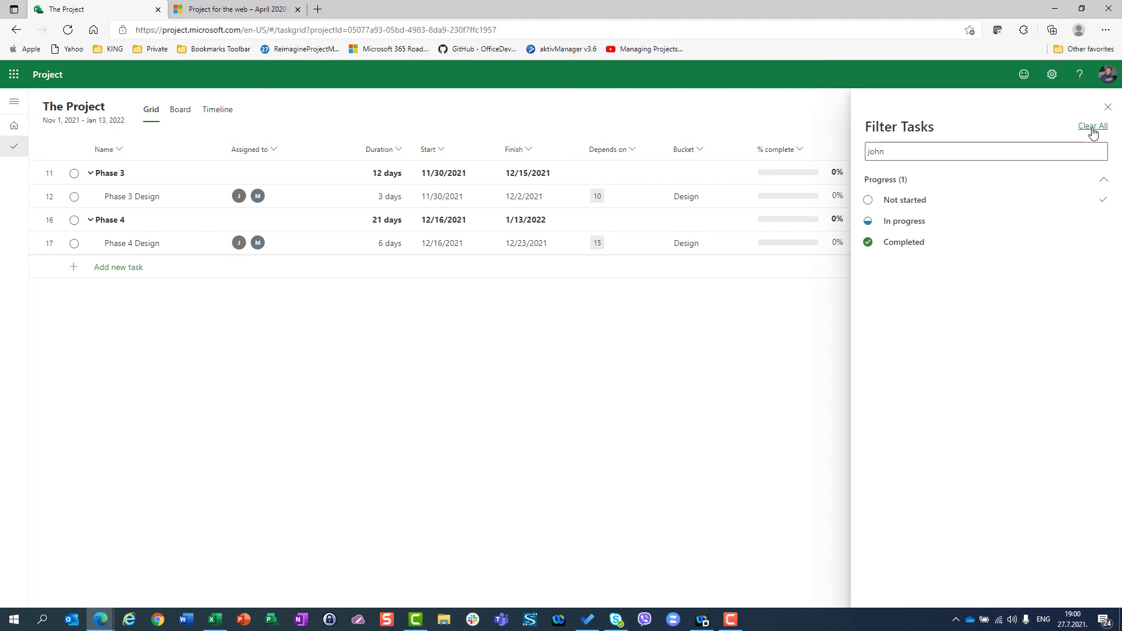
left_click(1108, 107)
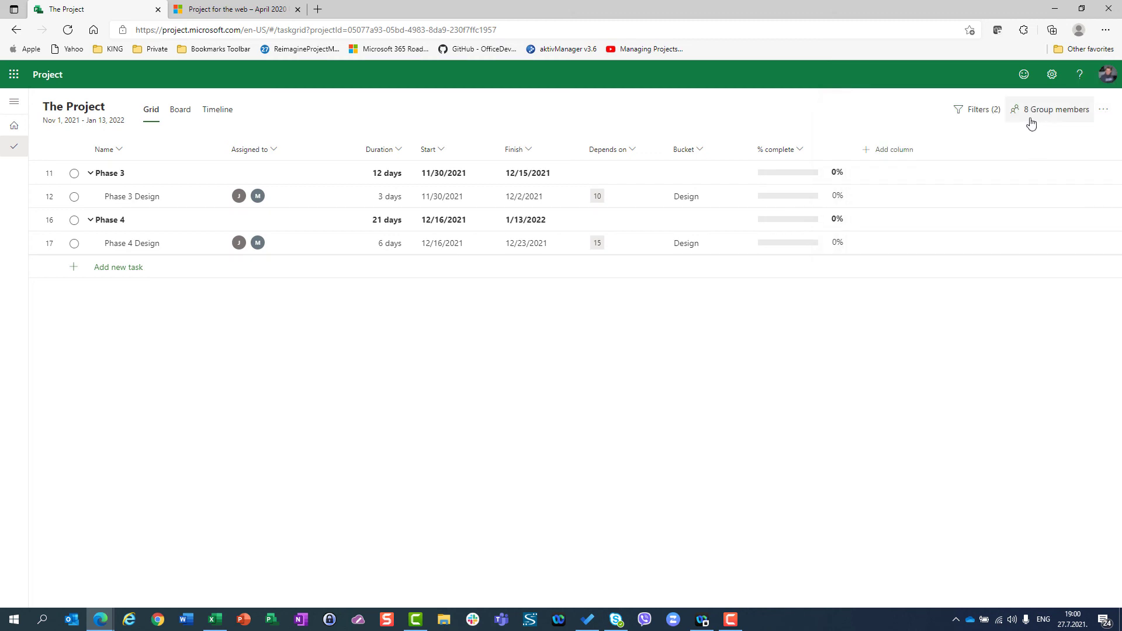
left_click(980, 110)
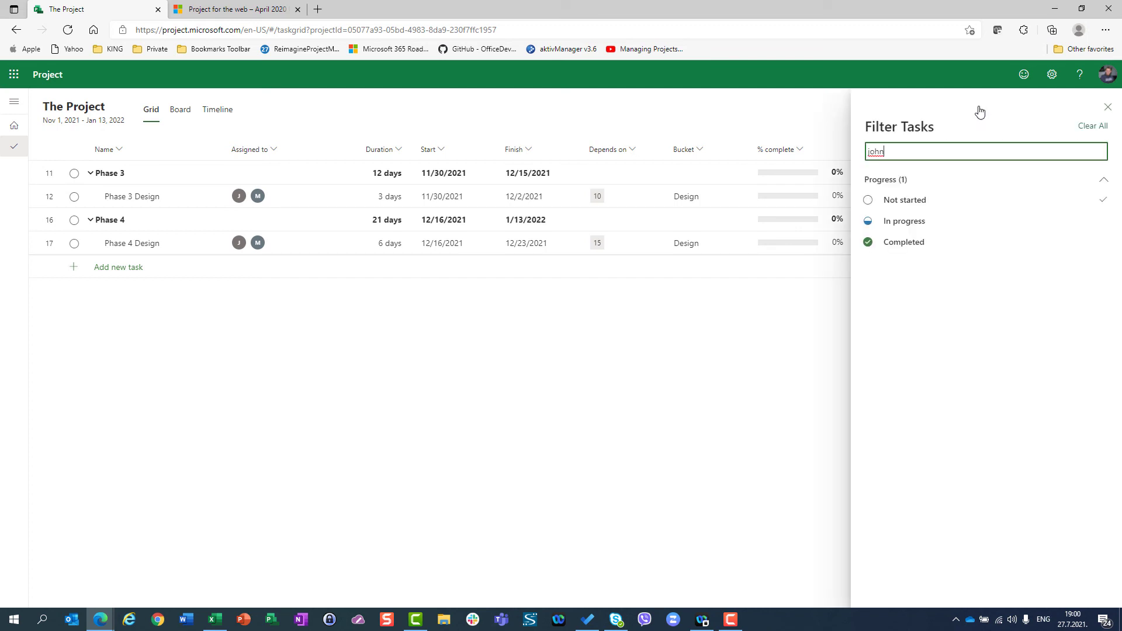
left_click(921, 202)
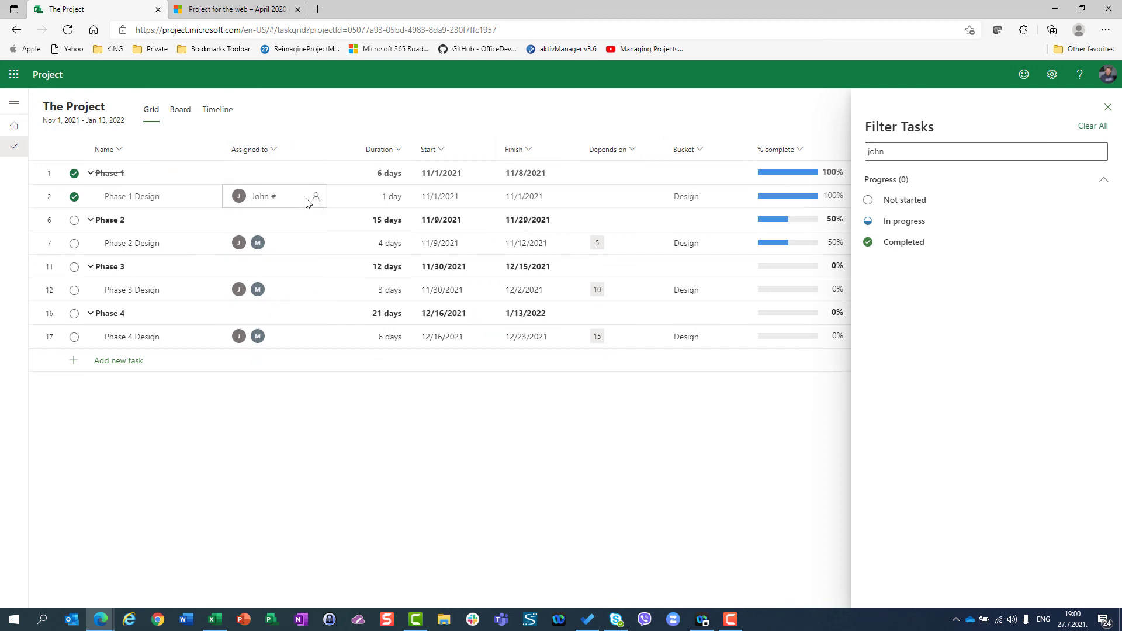
left_click(1108, 107)
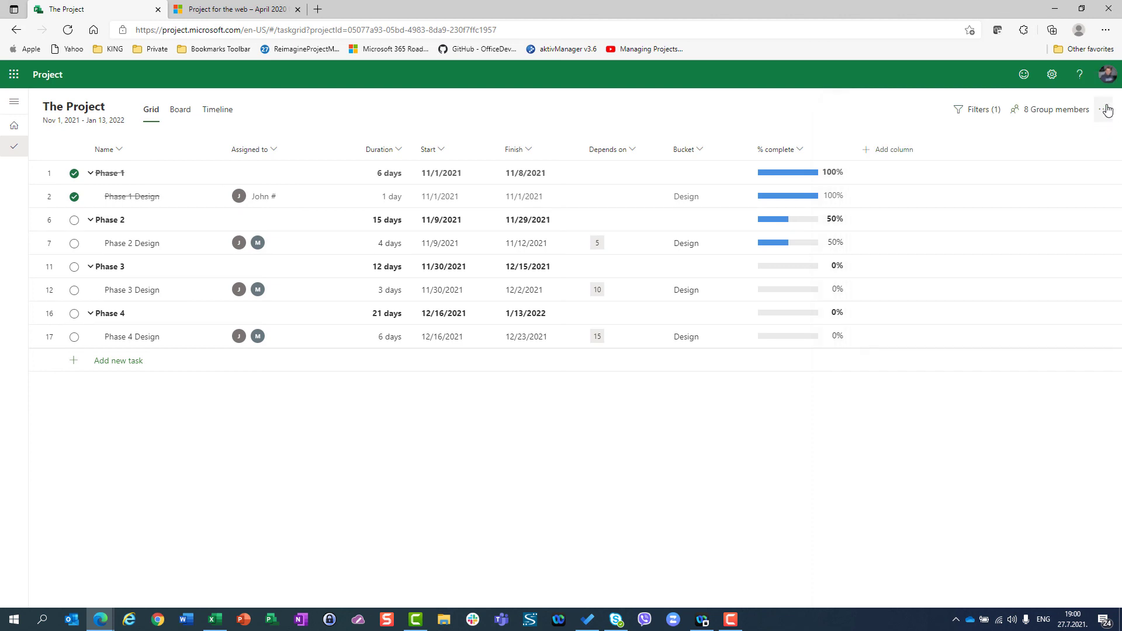
Filter the grid by progress to show only Completed and In progress tasks
left_click(980, 112)
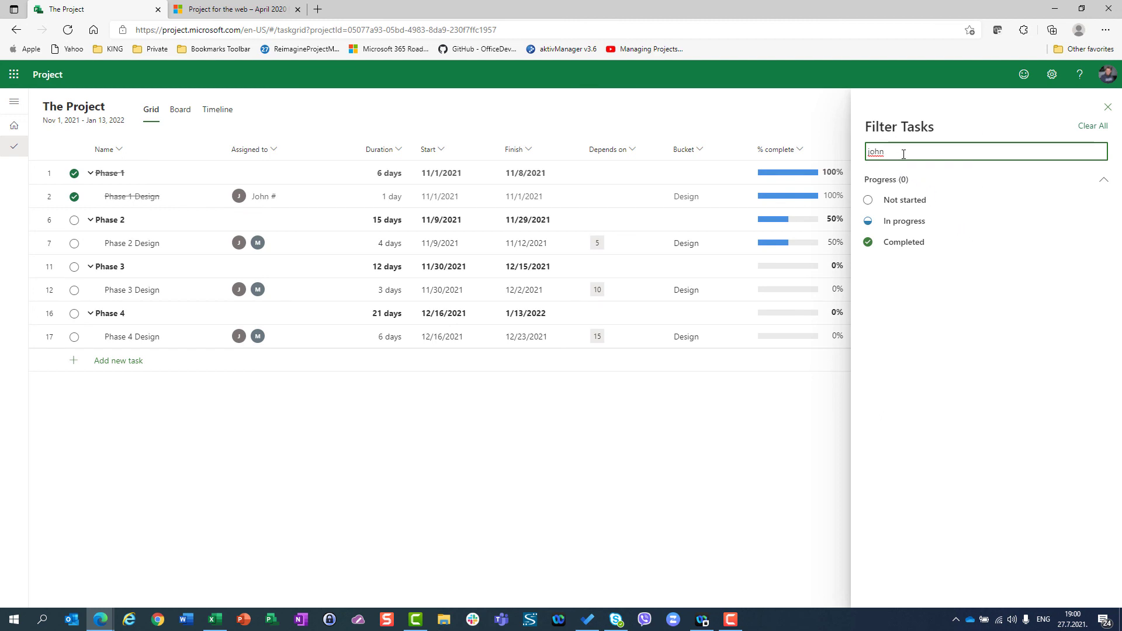
left_click(911, 244)
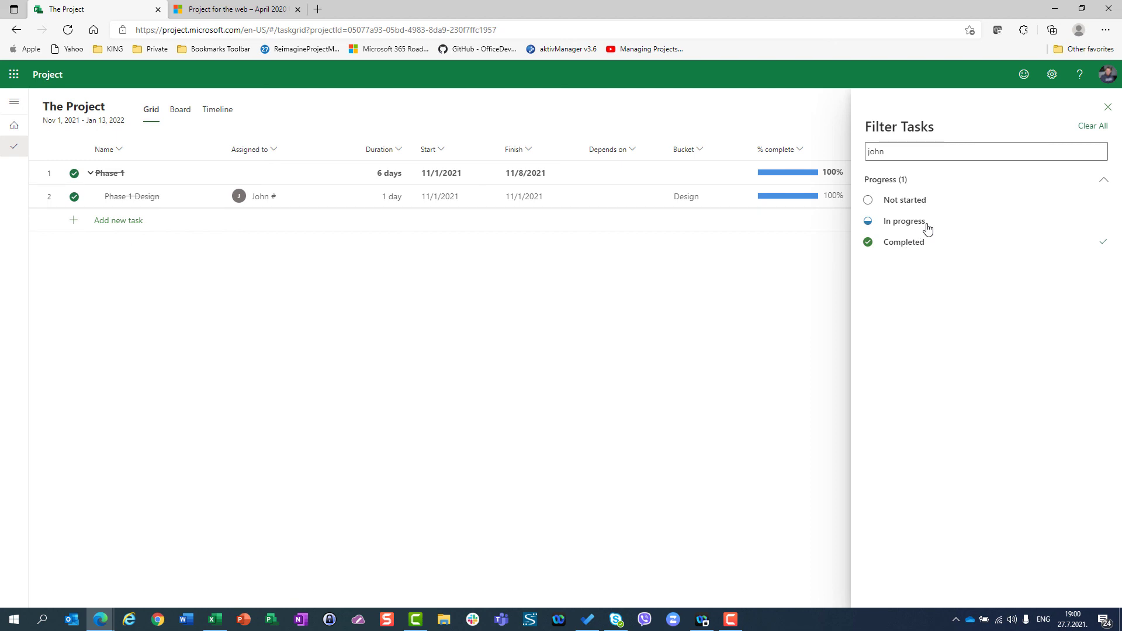
left_click(928, 229)
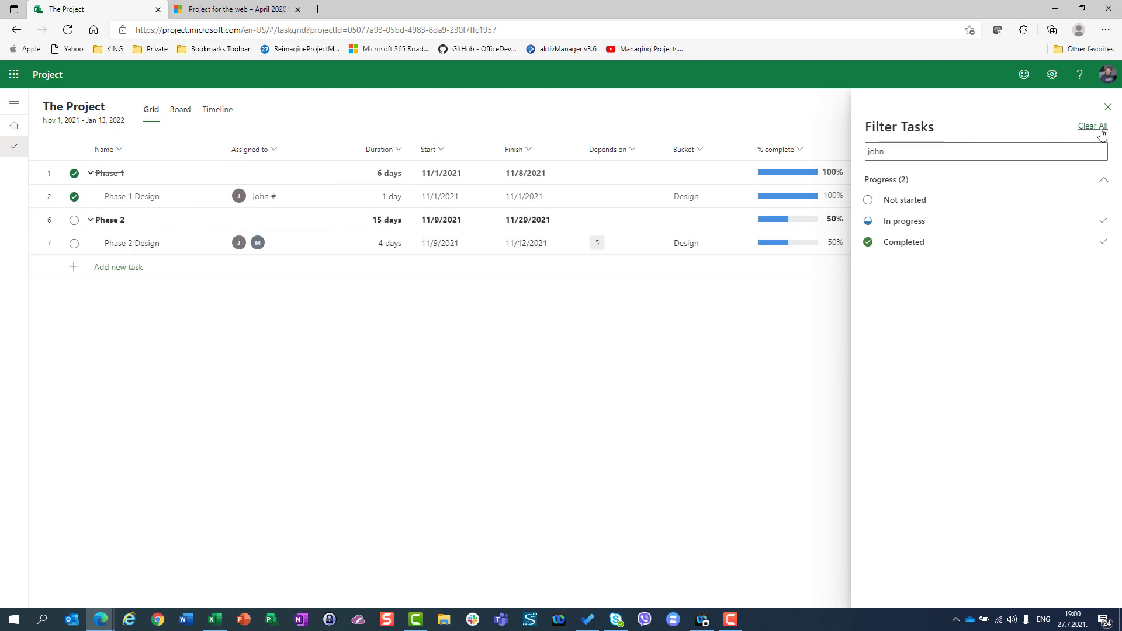
left_click(1107, 107)
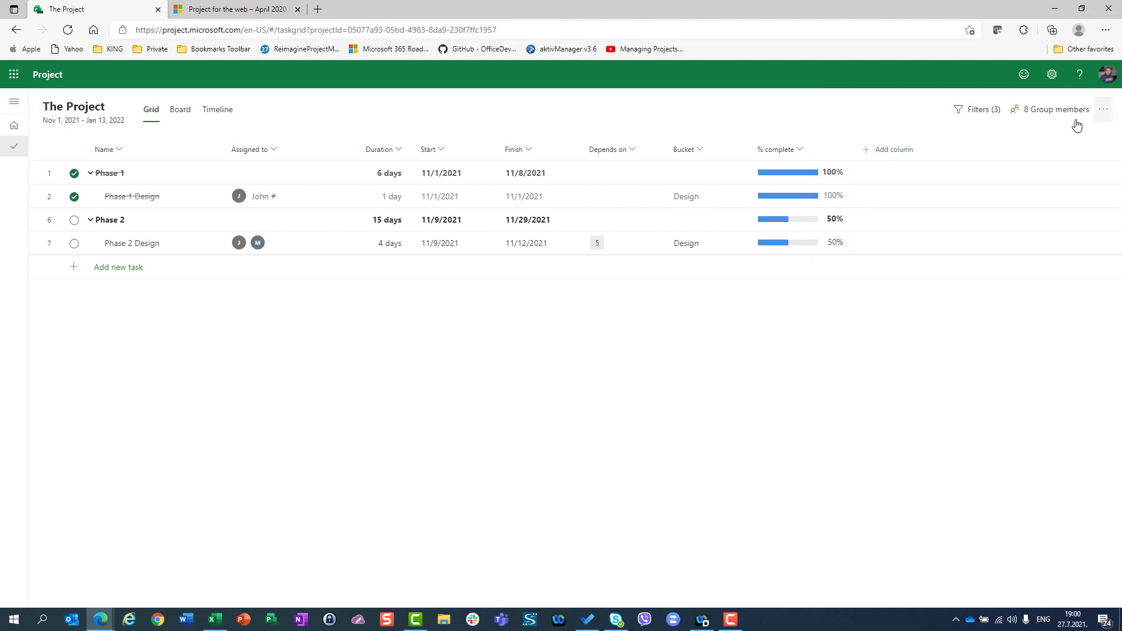
Delete the name keyword from the filter so all Phase 1–2 tasks appear
left_click(993, 111)
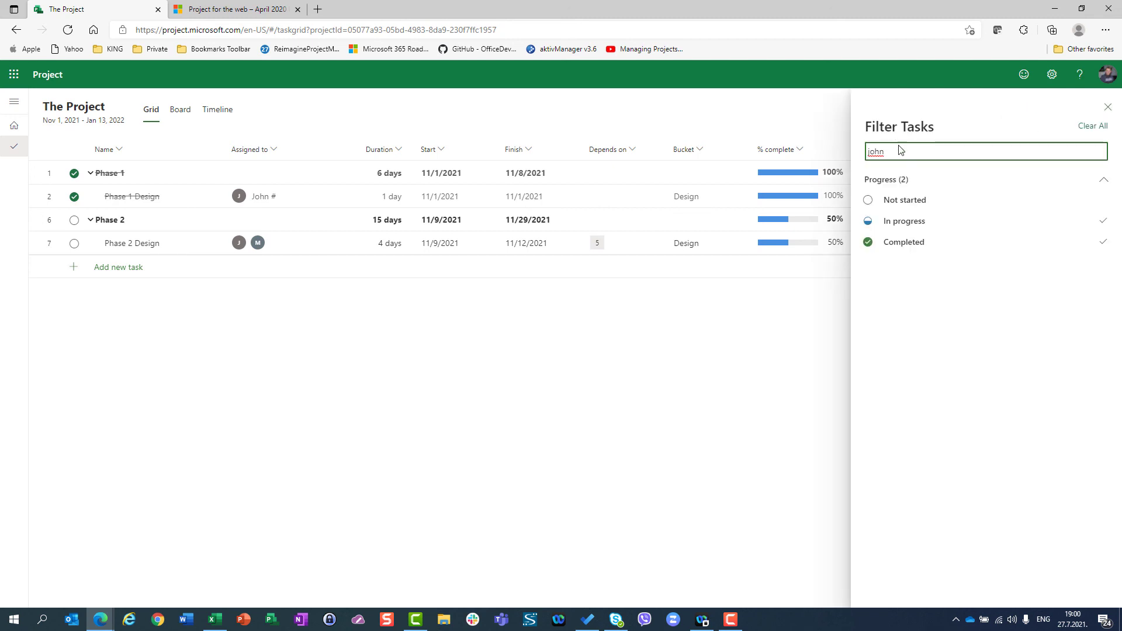
left_click_drag(900, 151, 831, 158)
key("BackSpace")
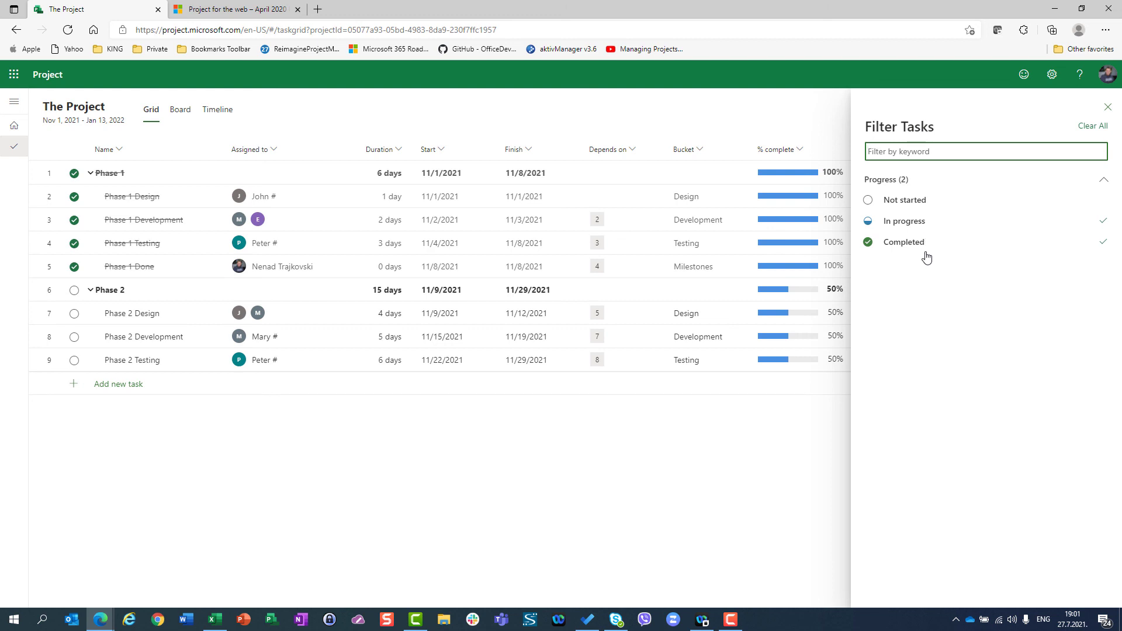
Clear all task filters, then switch via the Board view to the Timeline view
left_click(1107, 107)
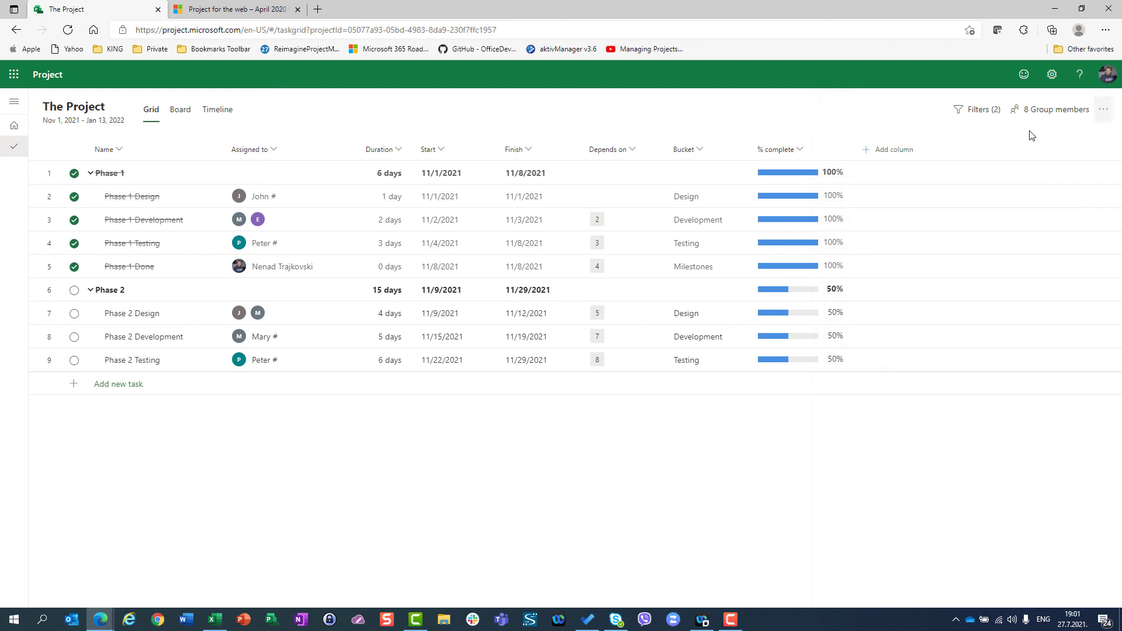
left_click(994, 112)
left_click(1088, 128)
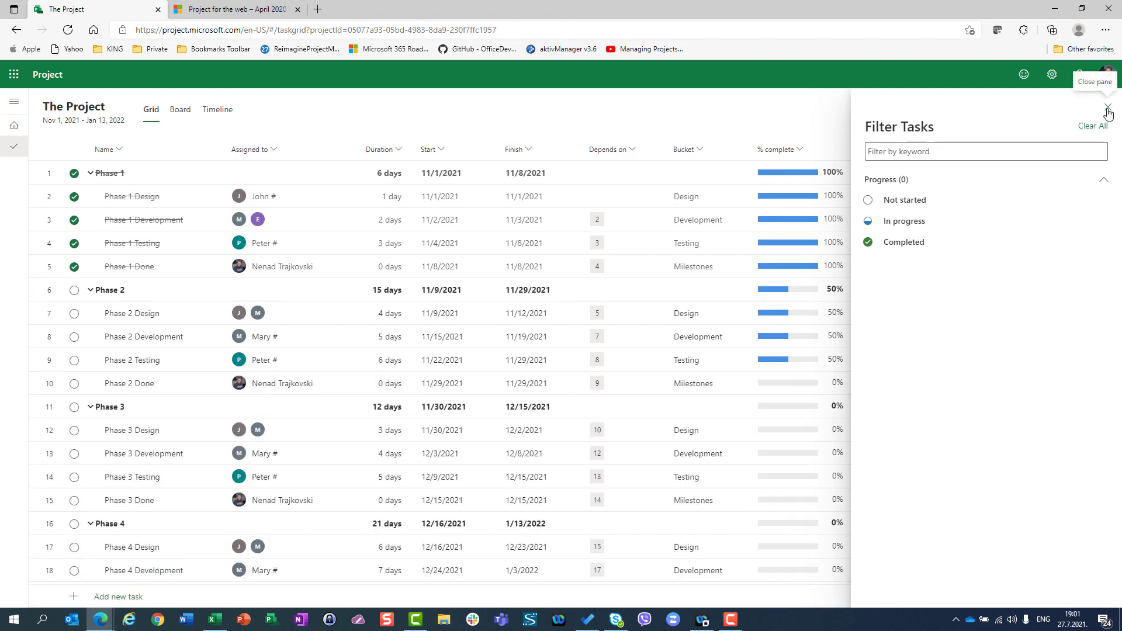
left_click(1109, 110)
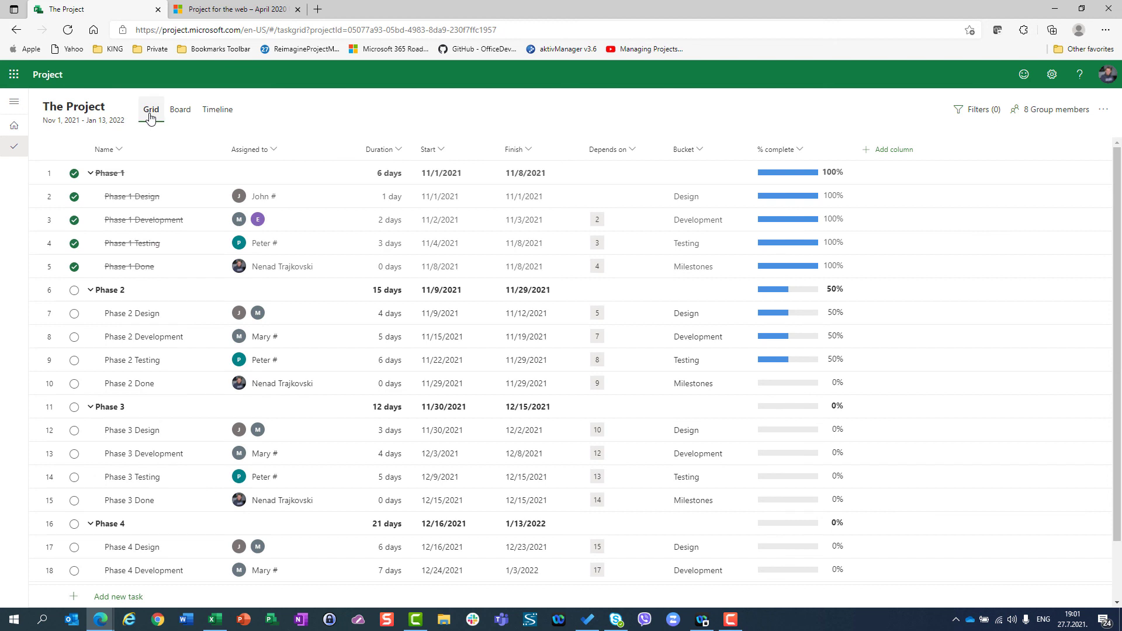
left_click(173, 114)
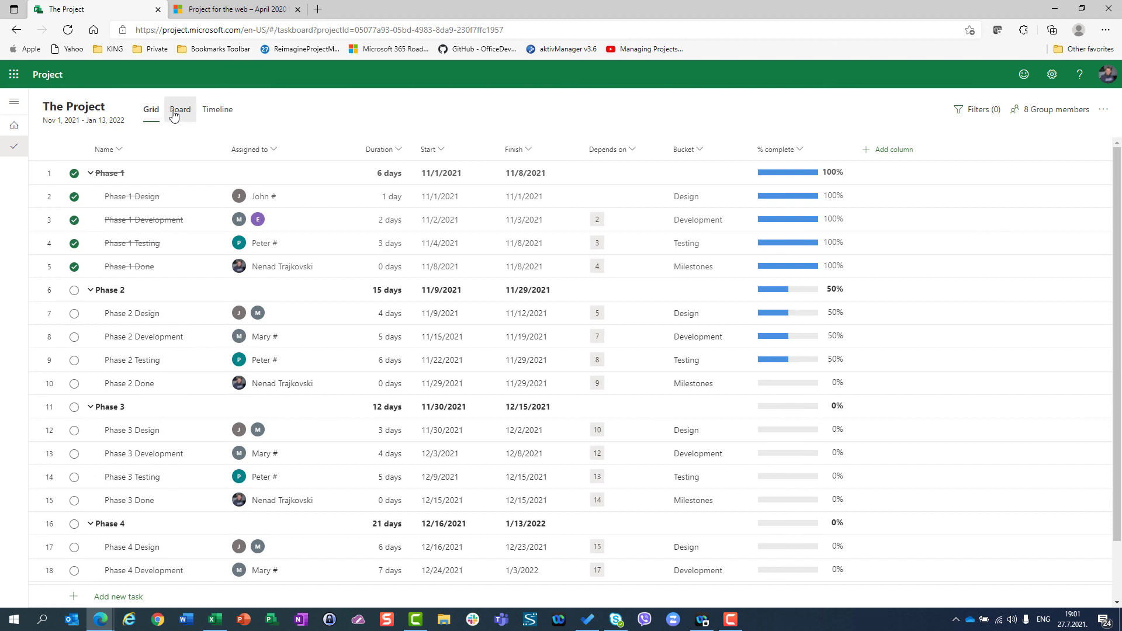
left_click(209, 114)
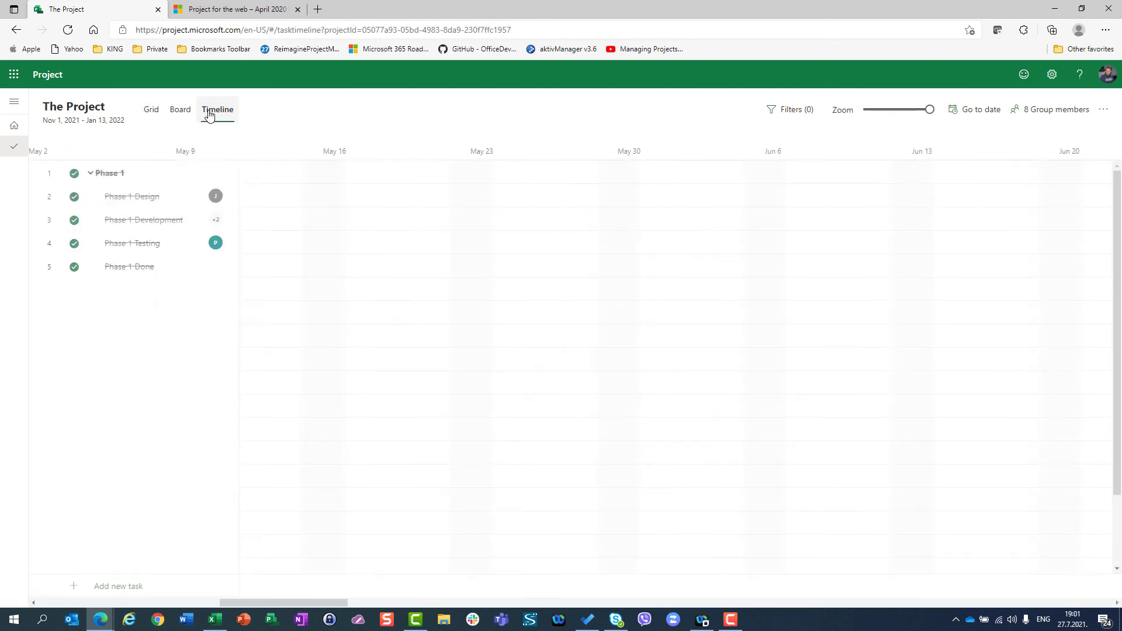